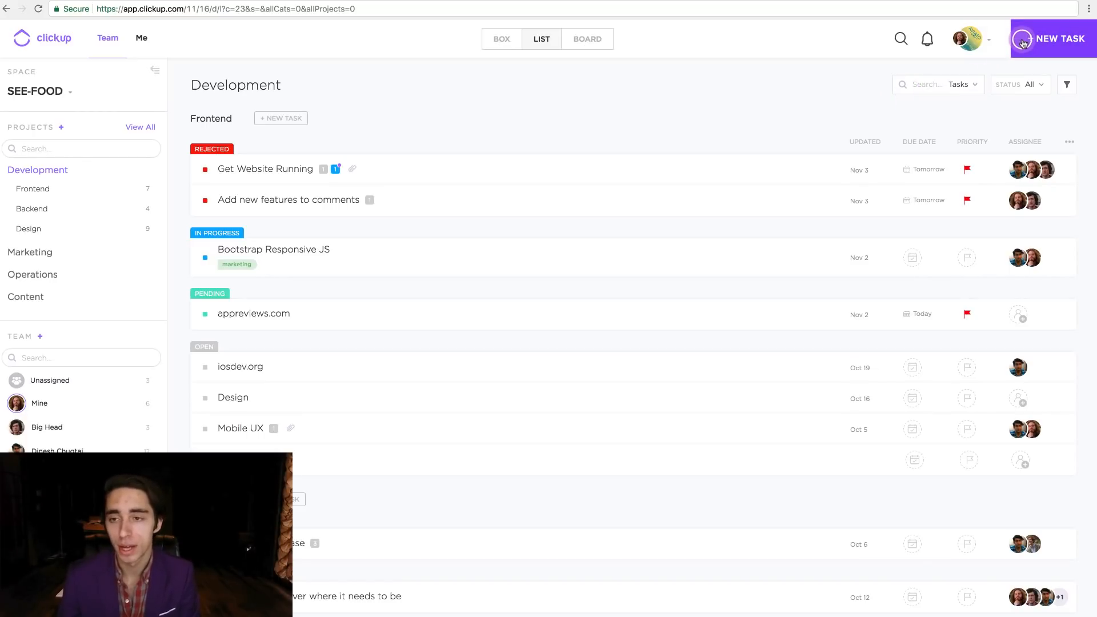
Start a new task titled "Messaging Feature" and set its status to In Progress.
left_click(1023, 43)
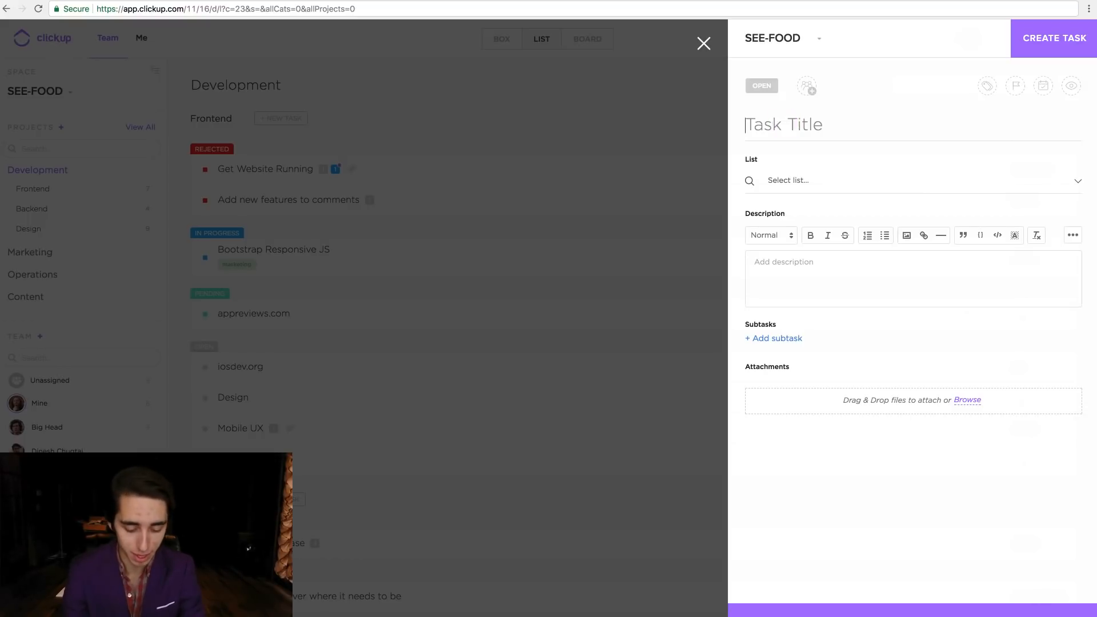
type("Messaging Feat")
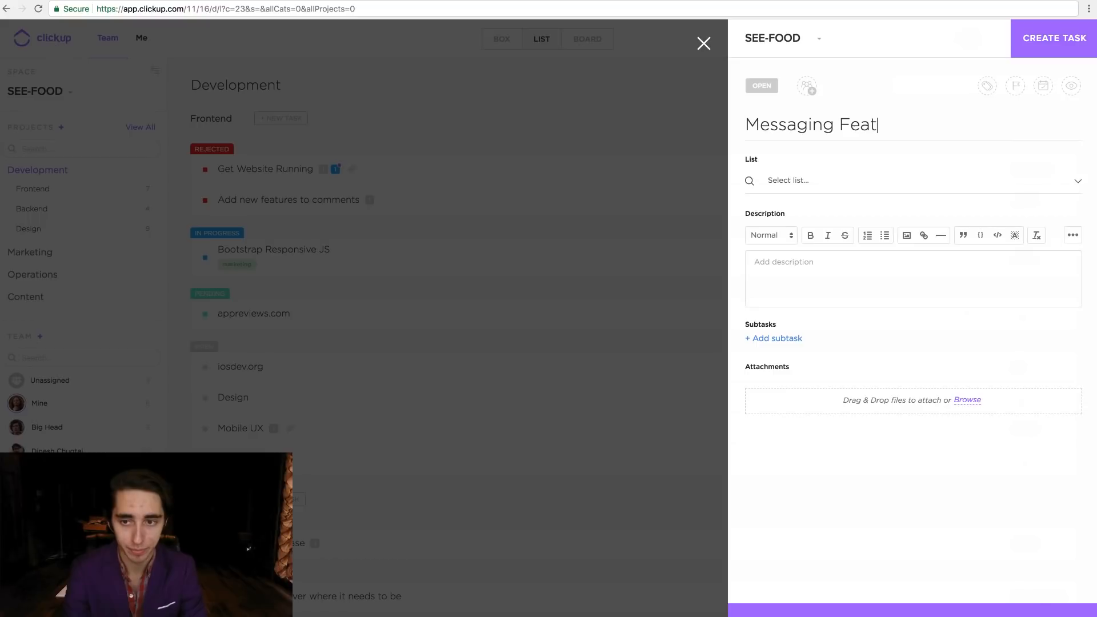
key("BackSpace")
type("ture")
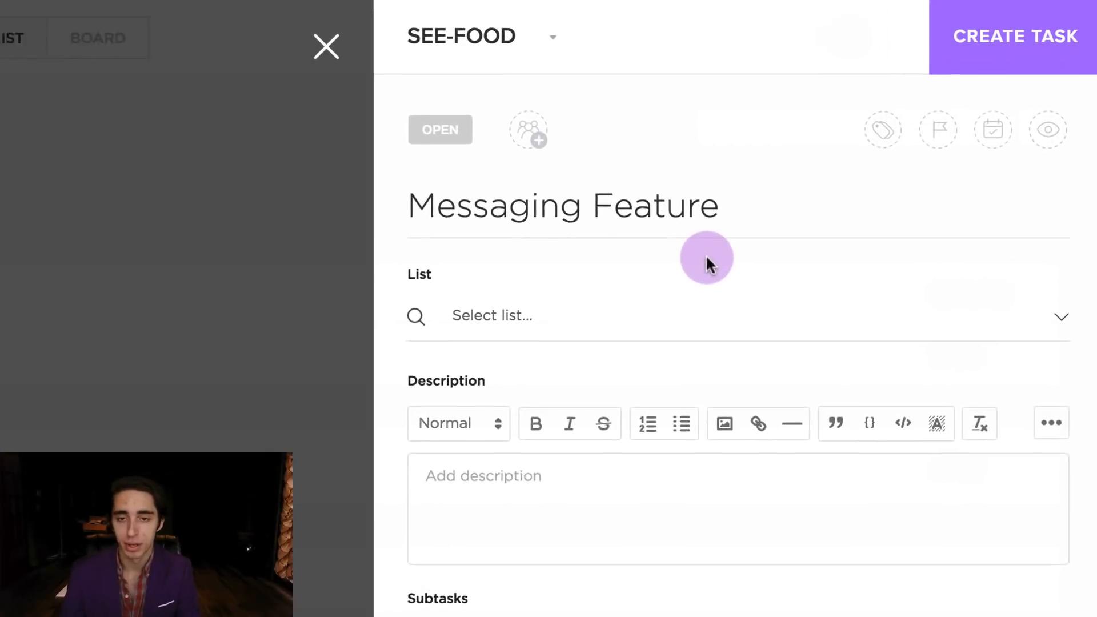
left_click(428, 135)
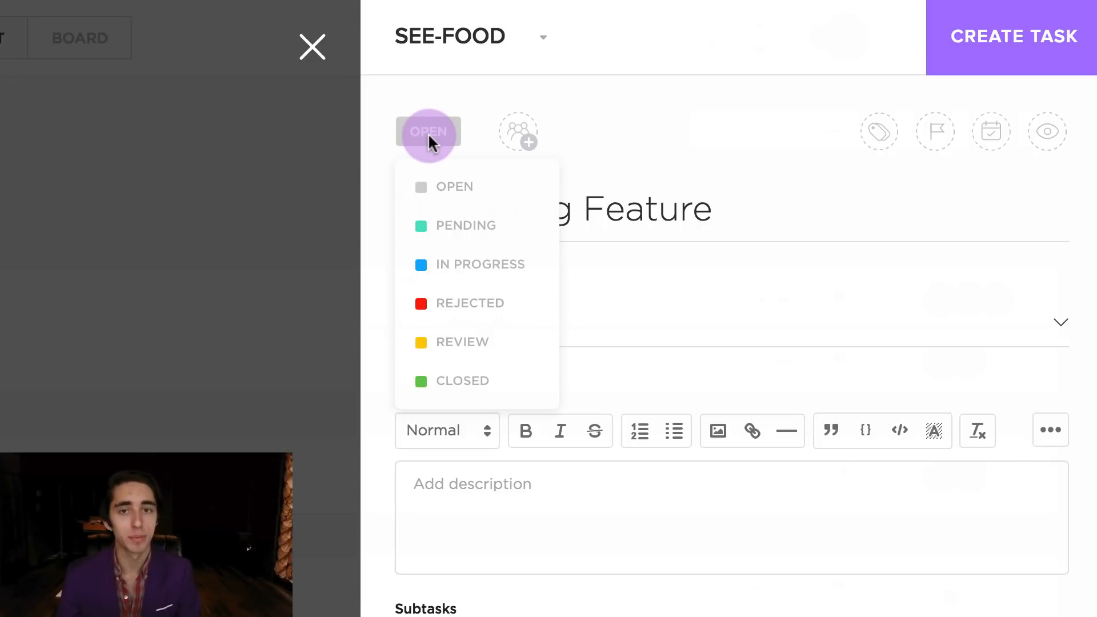
left_click(494, 264)
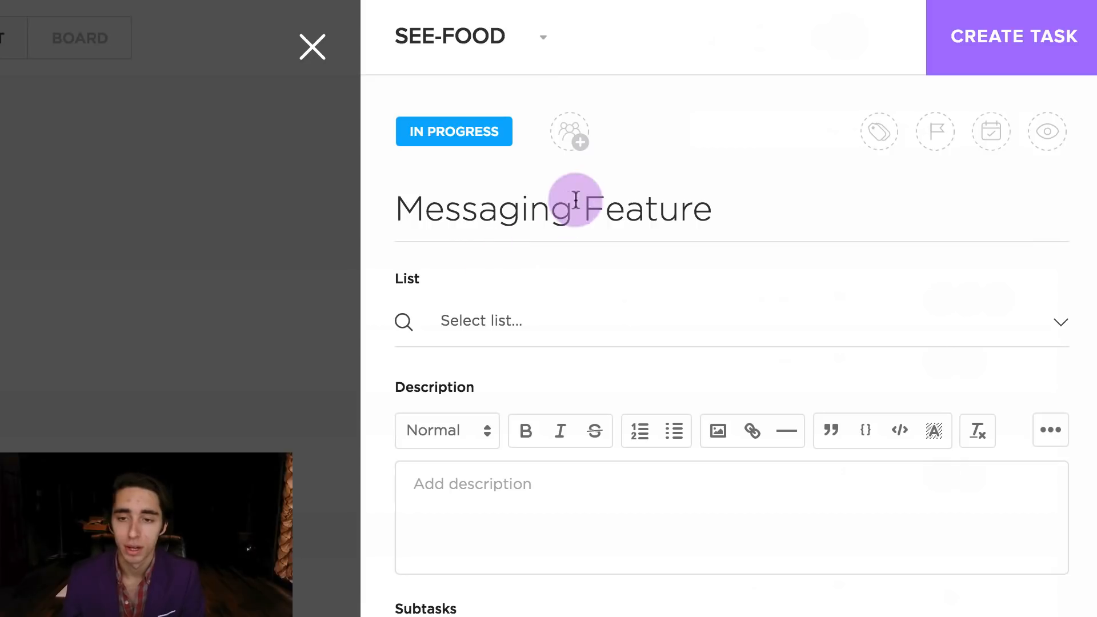
Assign the task to yourself and to the first other team member in the assignee list.
left_click(568, 143)
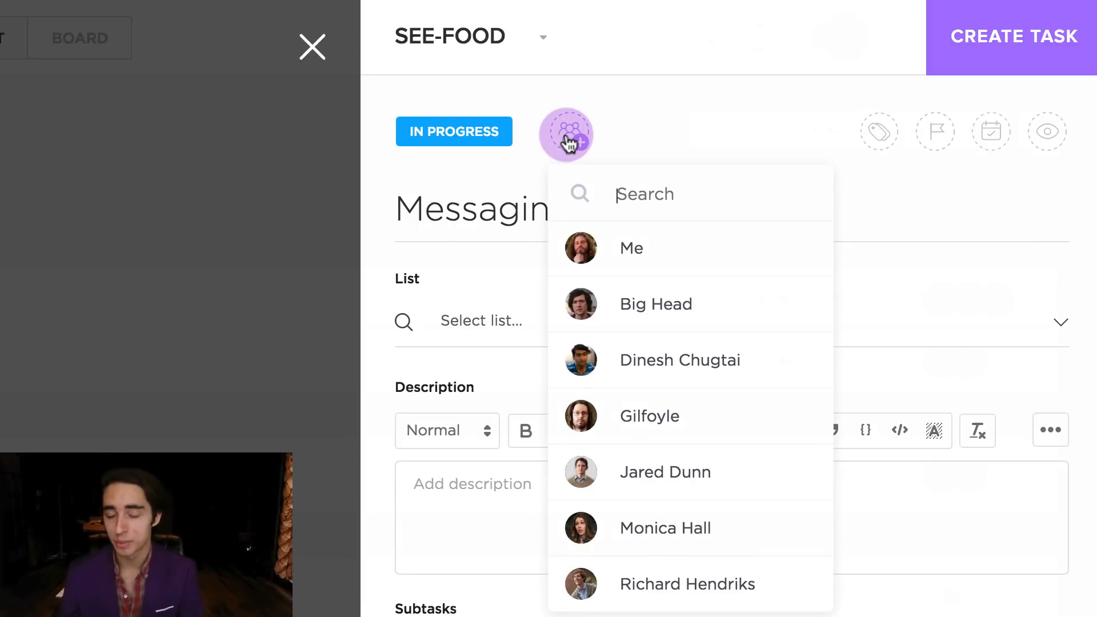
left_click(666, 249)
left_click(604, 134)
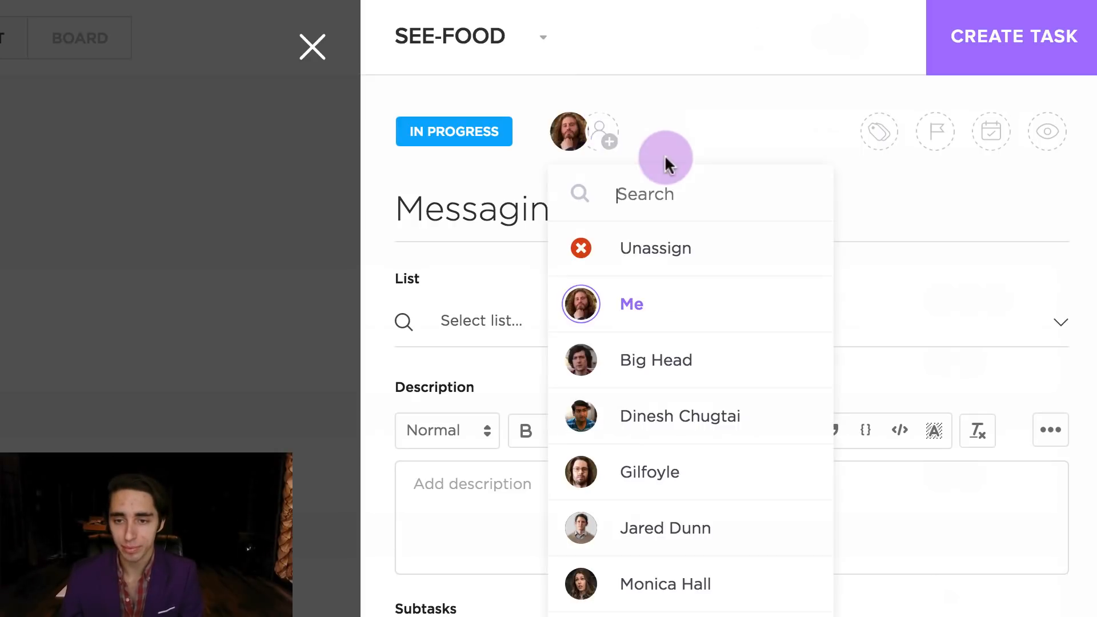
left_click(653, 360)
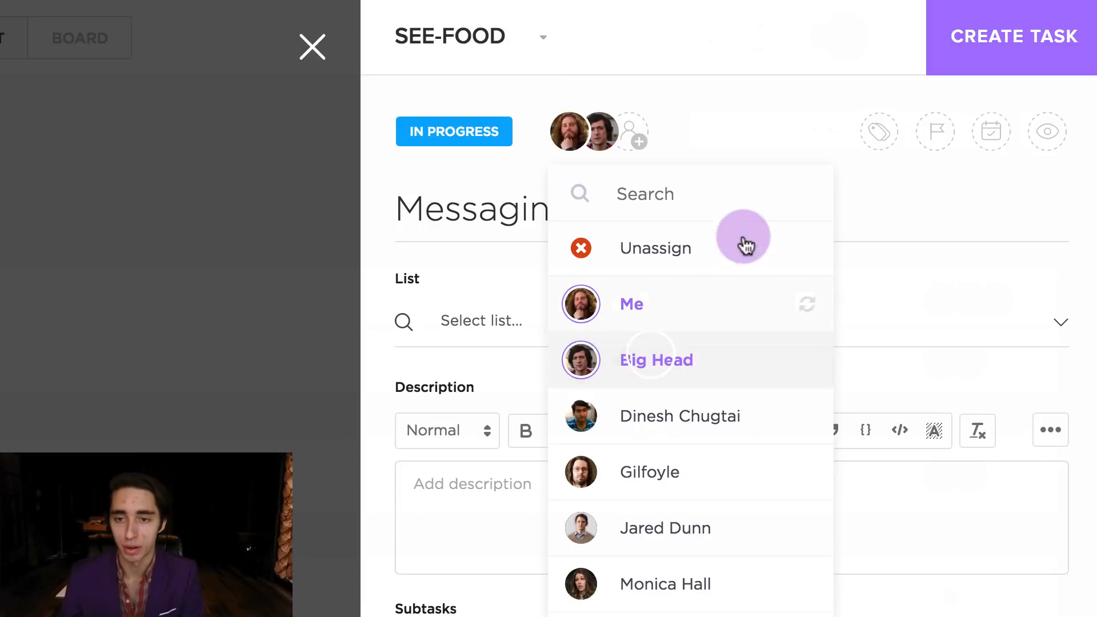
left_click(739, 138)
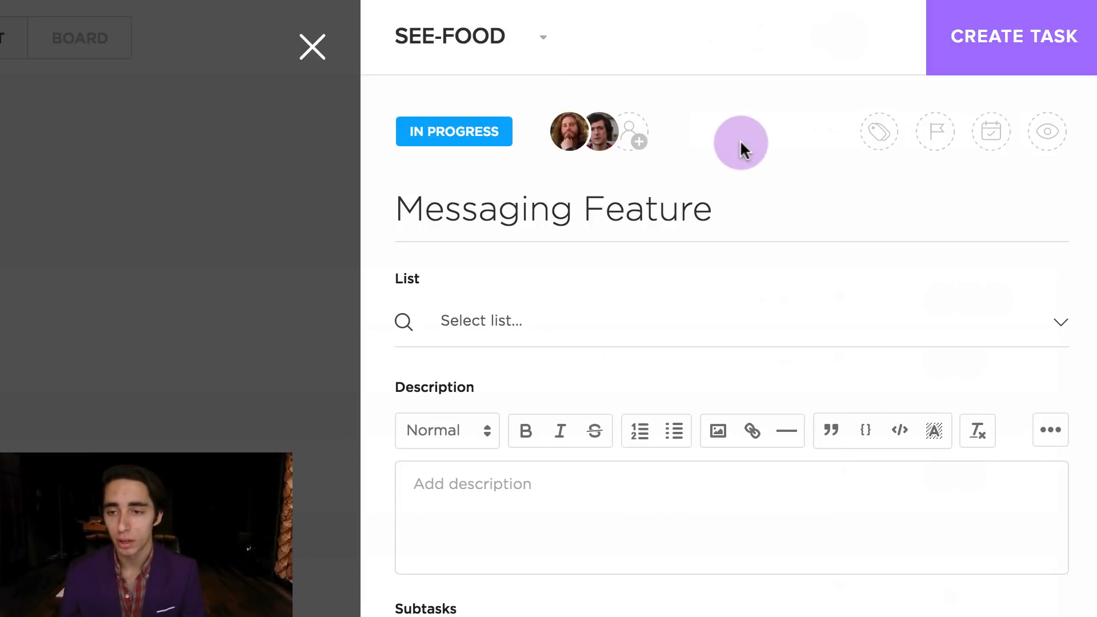
Tag the task with "mobile app" and set its priority to High.
left_click(891, 148)
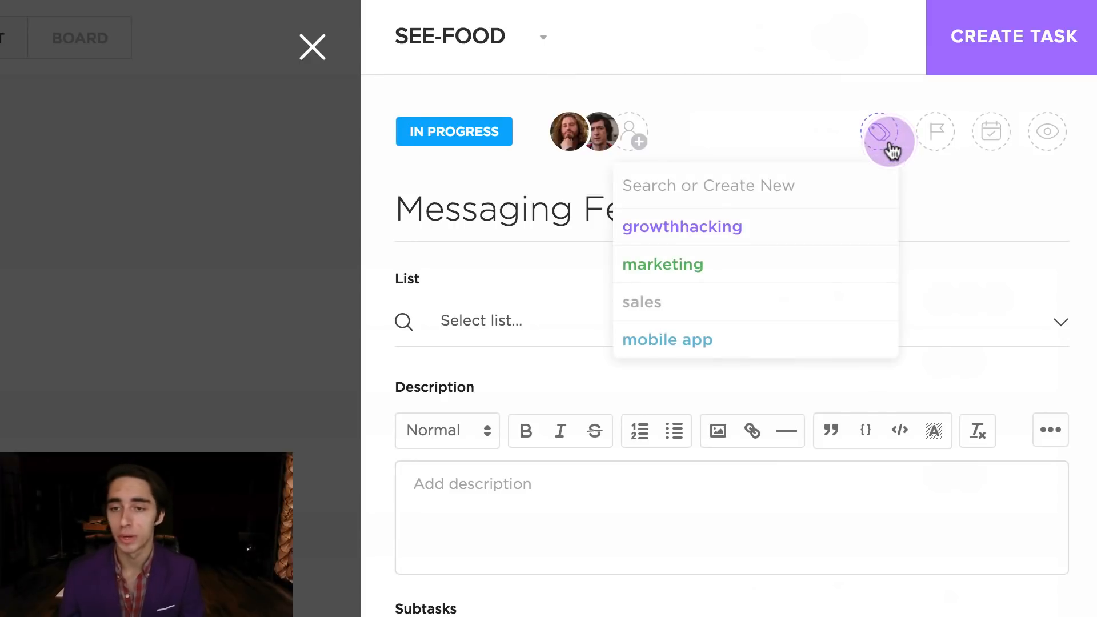
left_click(744, 342)
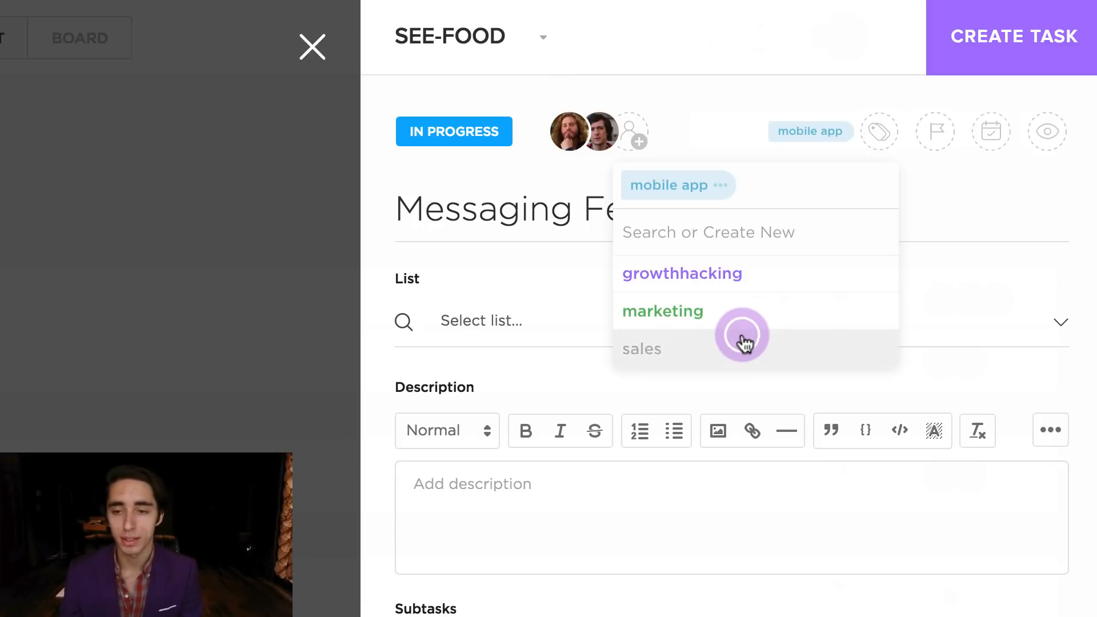
left_click(945, 180)
left_click(937, 133)
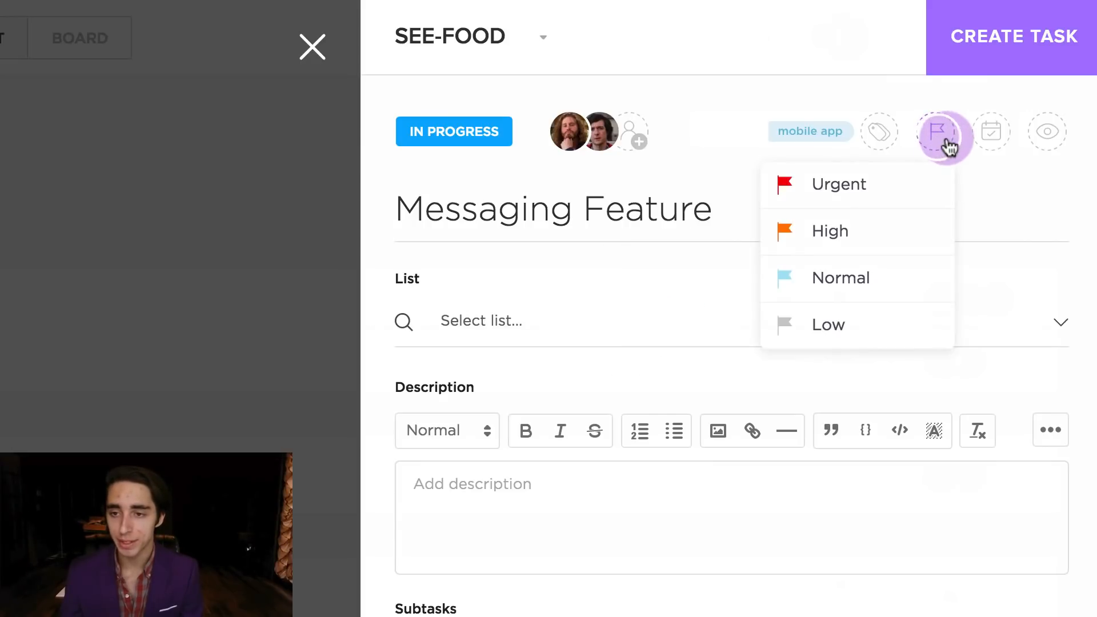
left_click(884, 232)
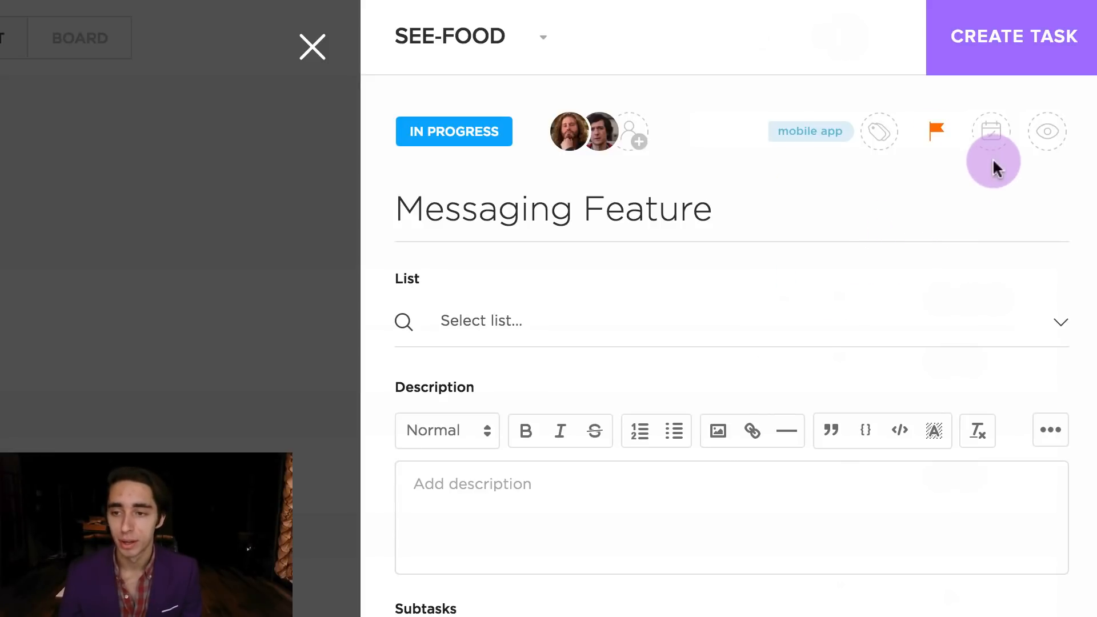
Set the task's due date to November 30, 2017, using a custom date.
left_click(991, 138)
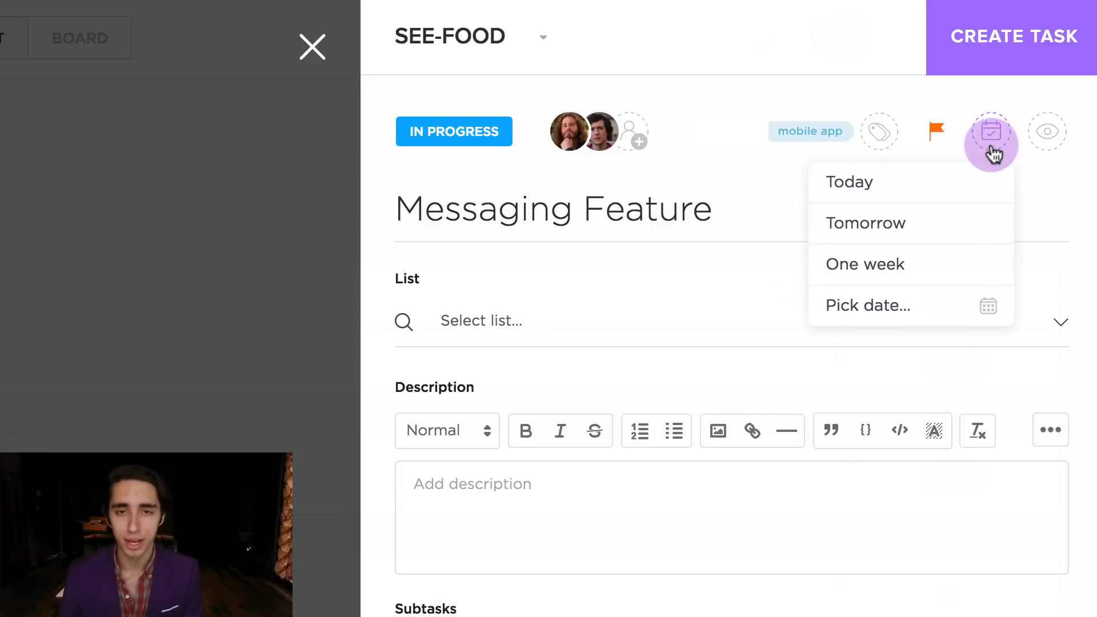
left_click(895, 307)
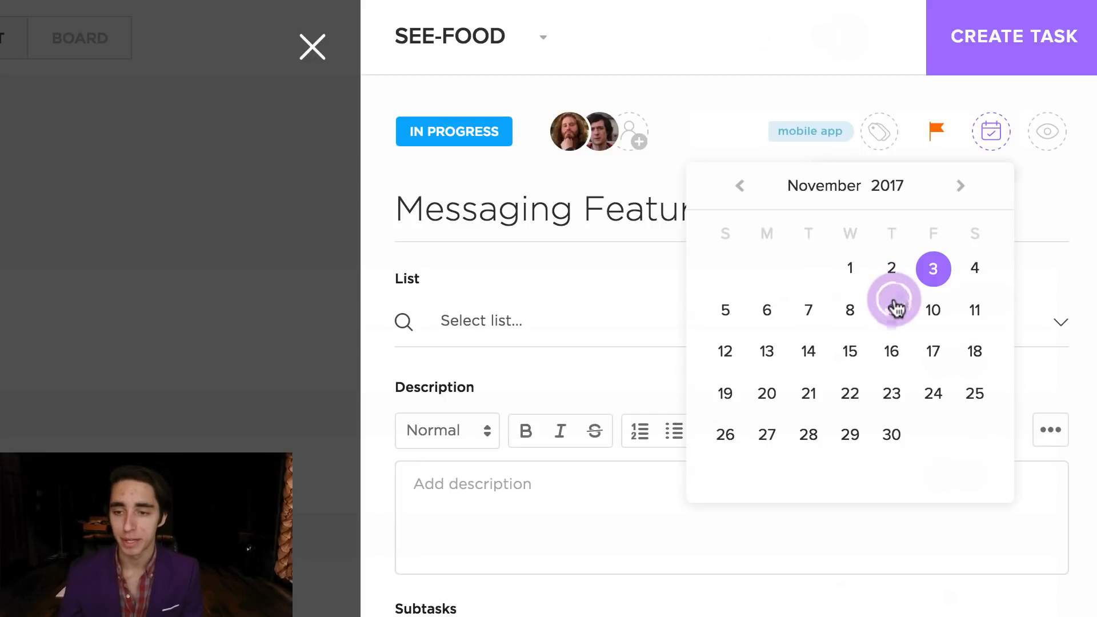
left_click(896, 435)
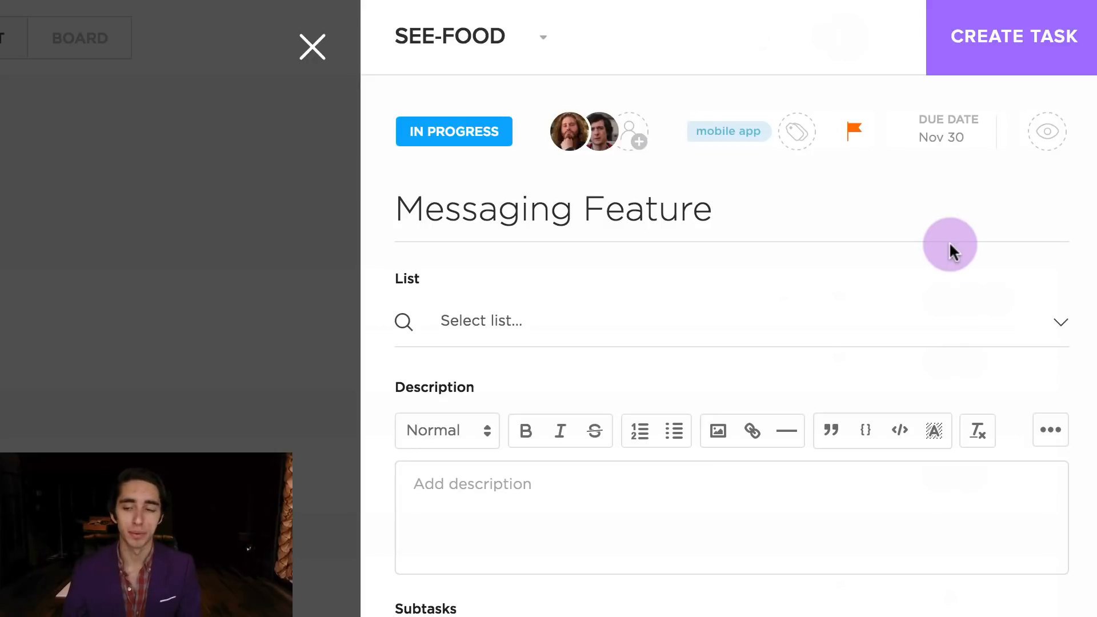
Add the first and third team members in the watcher list as watchers of the task.
left_click(1038, 144)
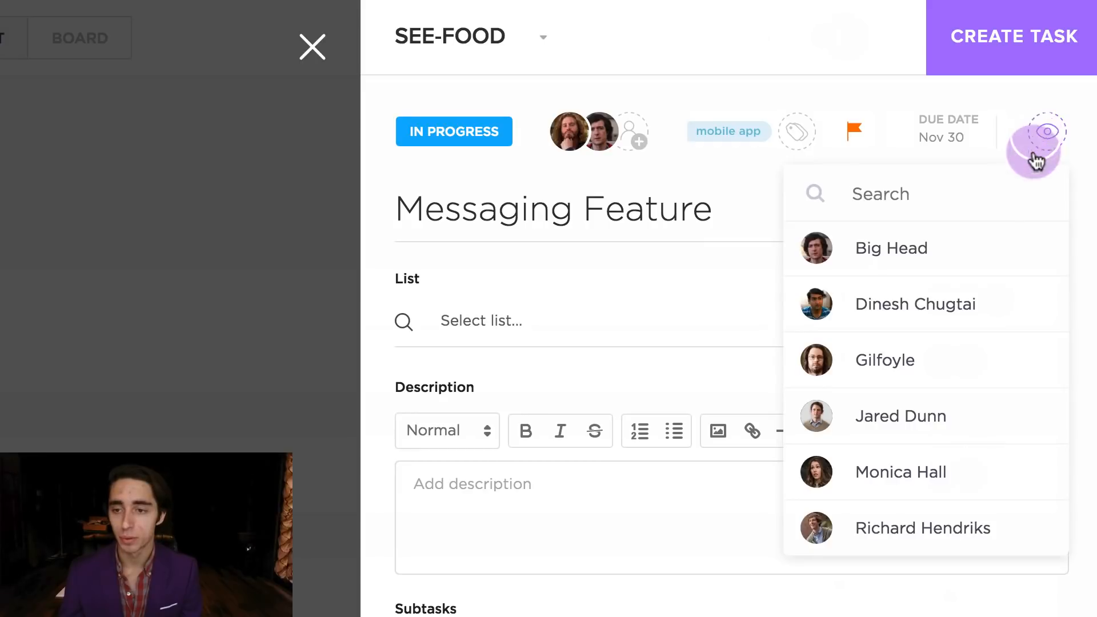
left_click(951, 257)
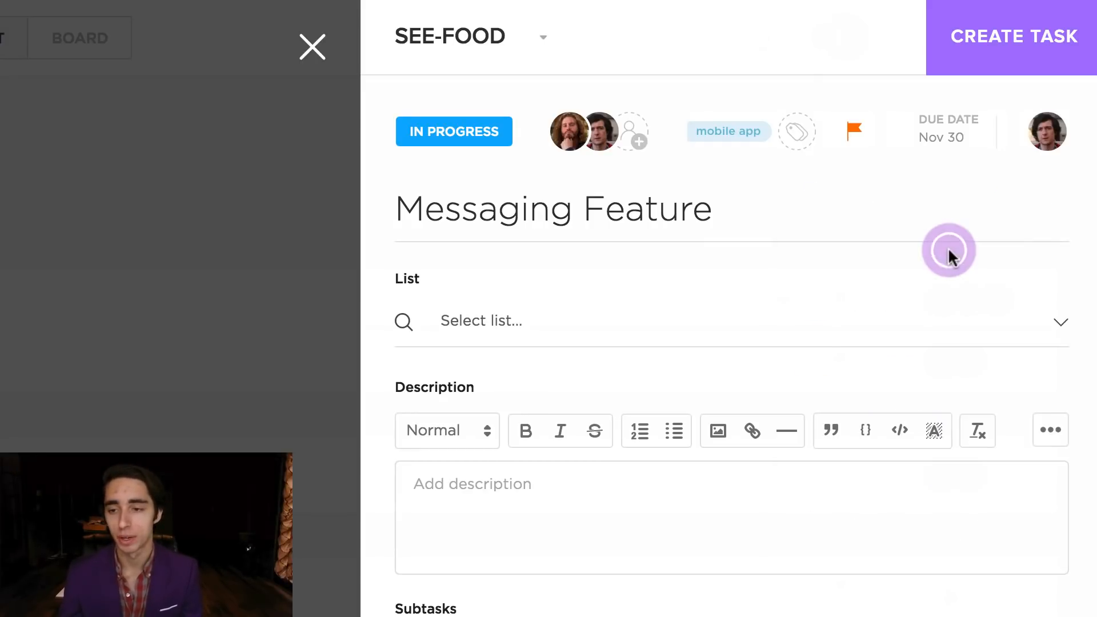
left_click(1047, 133)
left_click(907, 356)
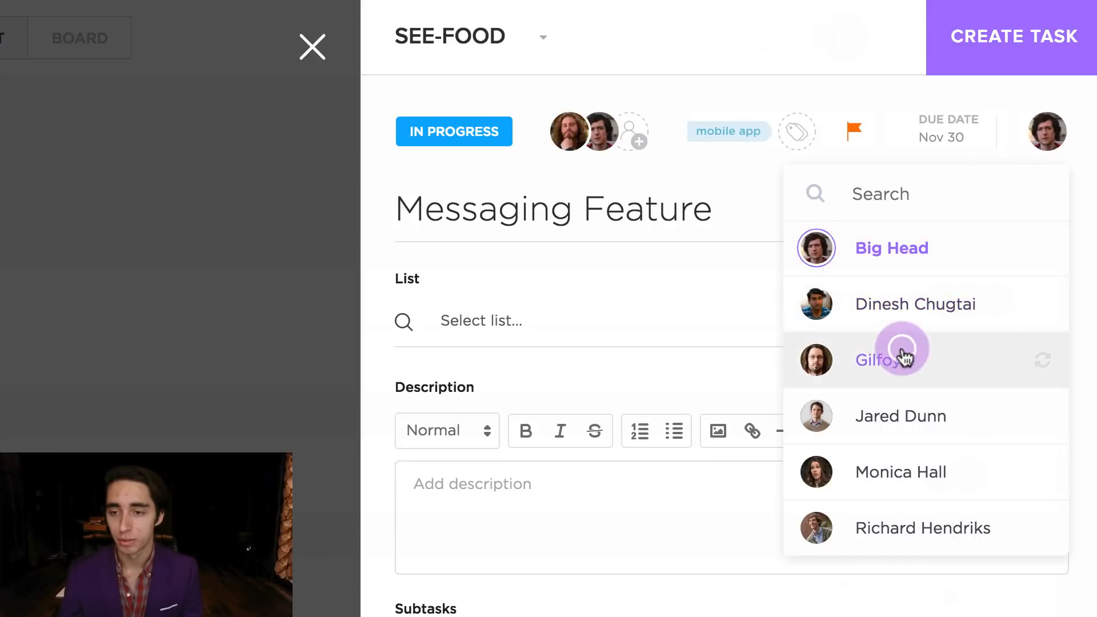
left_click(748, 171)
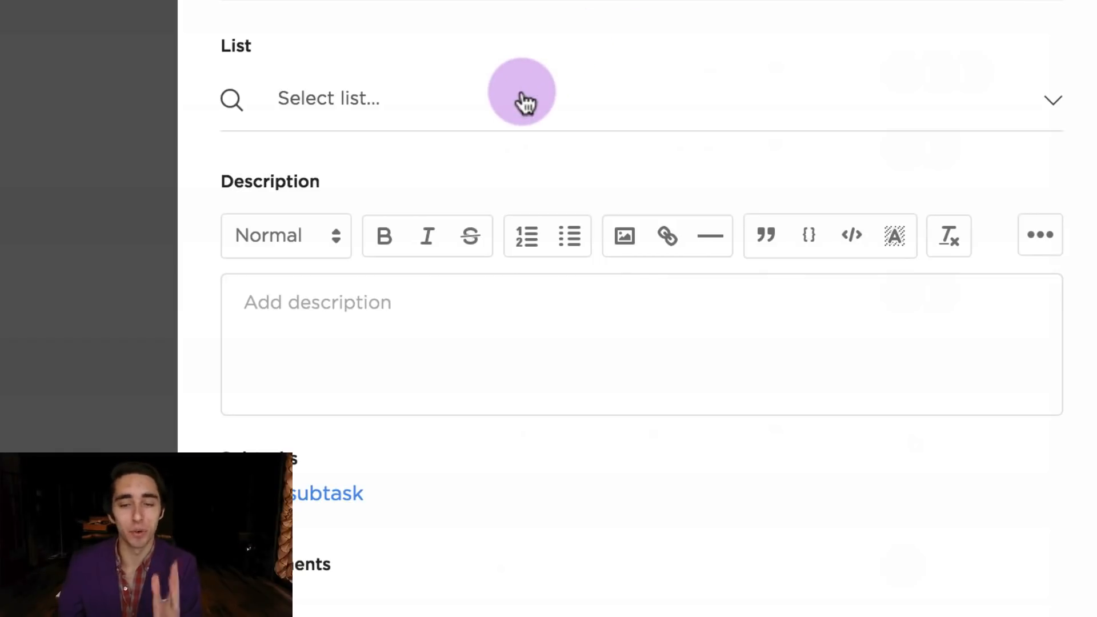
Place the task in the Frontend list of the Development project at position 1.
left_click(522, 98)
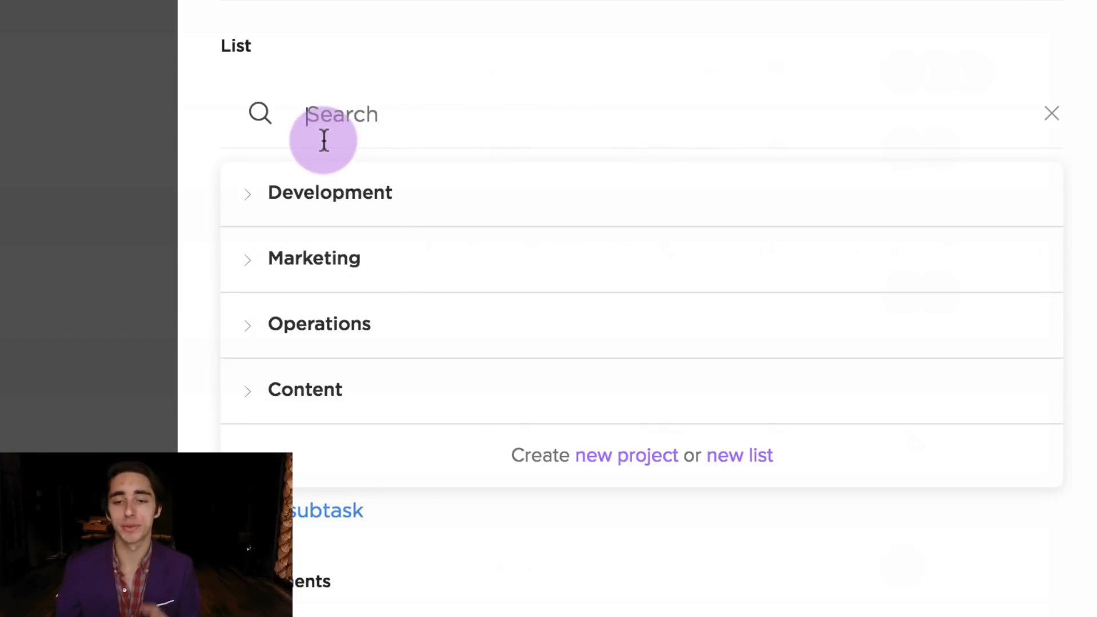
left_click(248, 193)
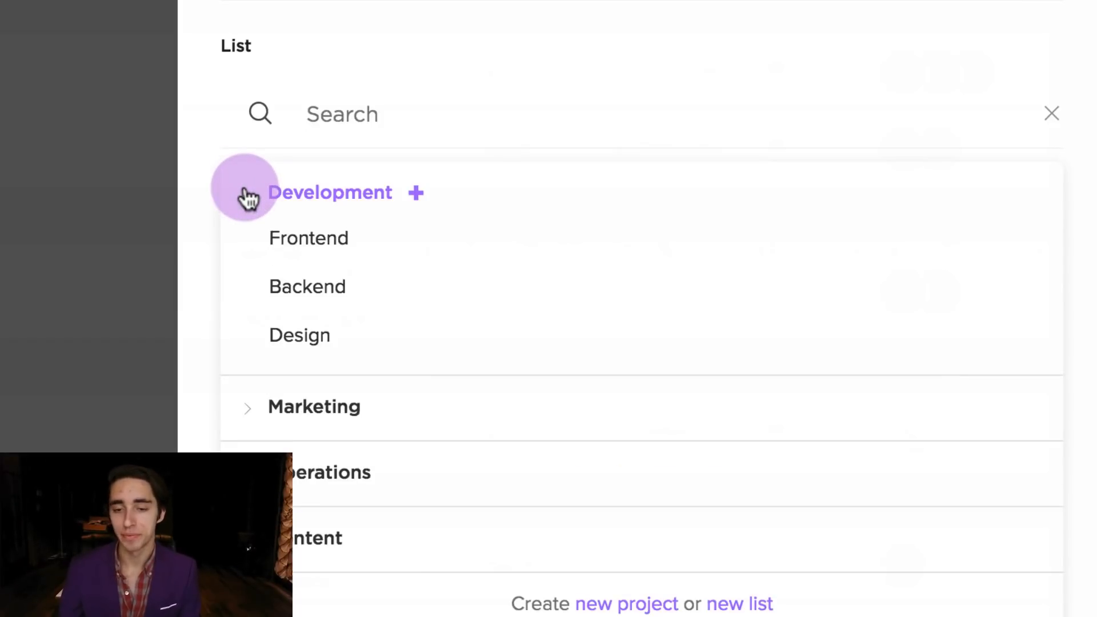
left_click(322, 246)
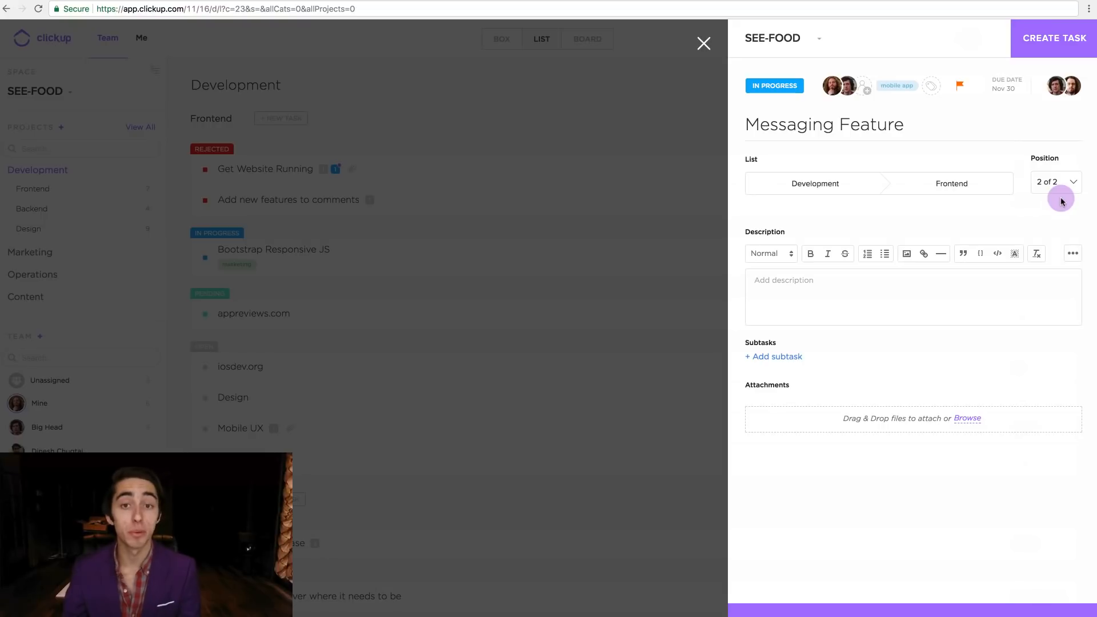
left_click(1057, 183)
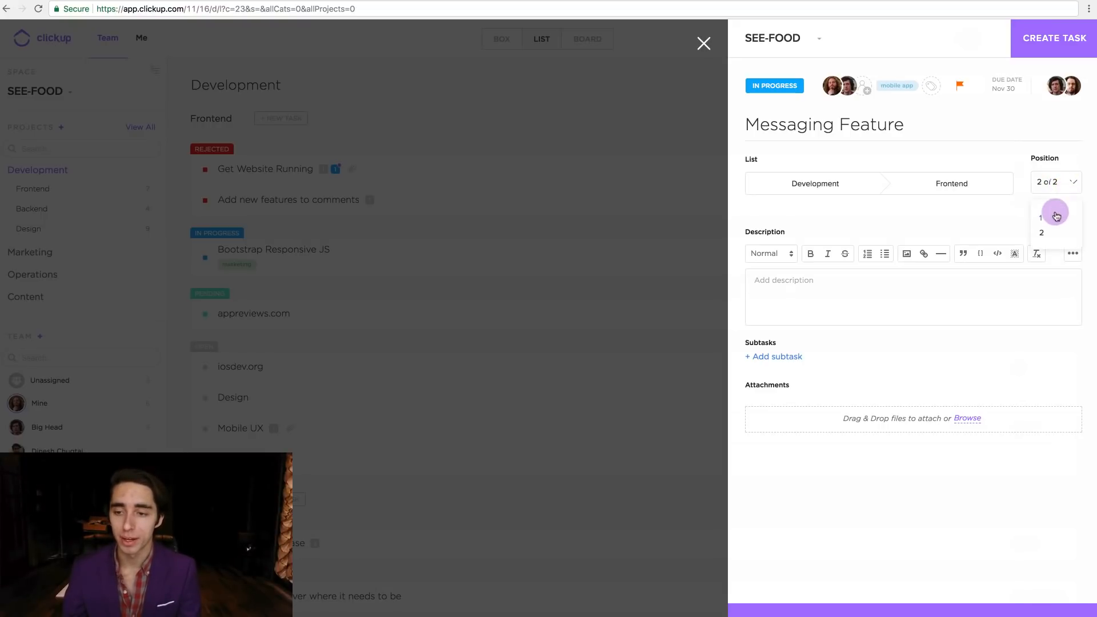
left_click(1043, 220)
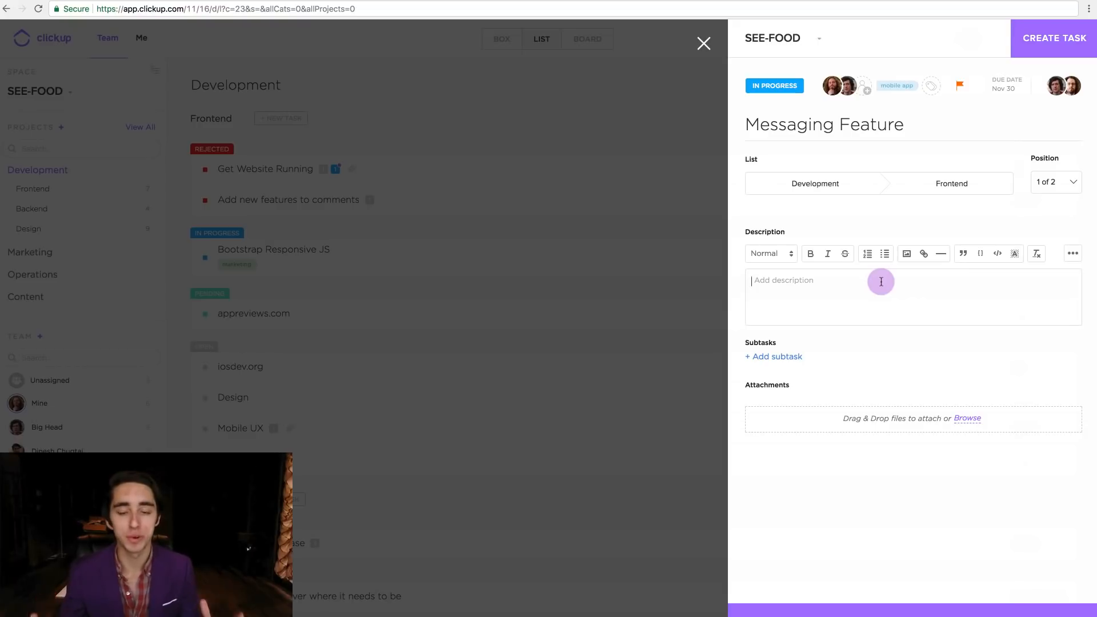
Enter "Rich text editor" as the task description and format it as Heading 3.
type("Rich text")
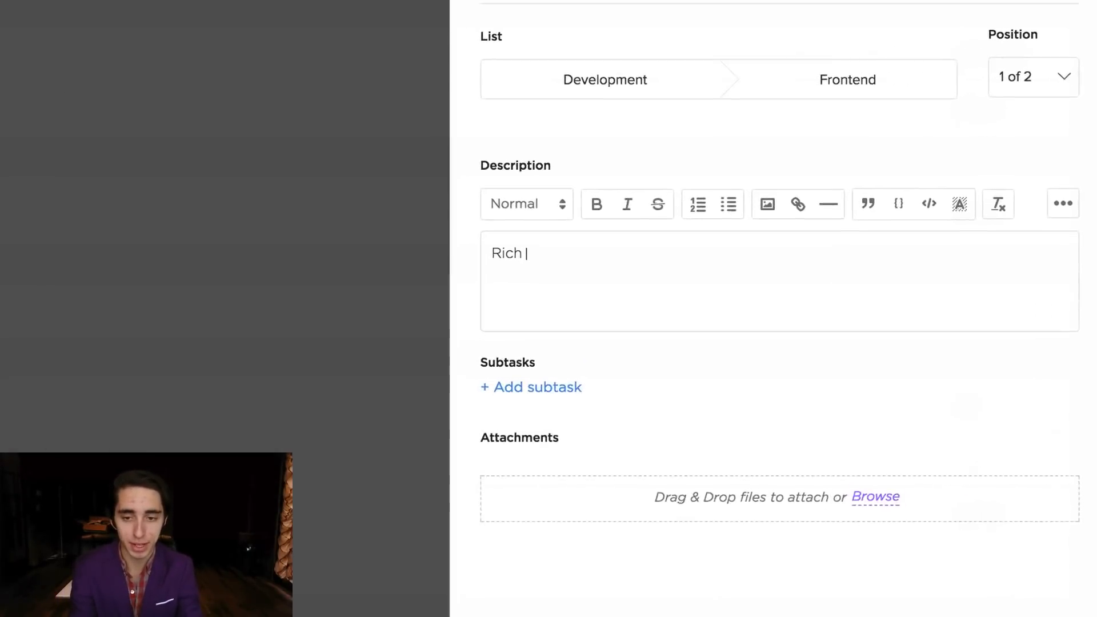
type(" editor")
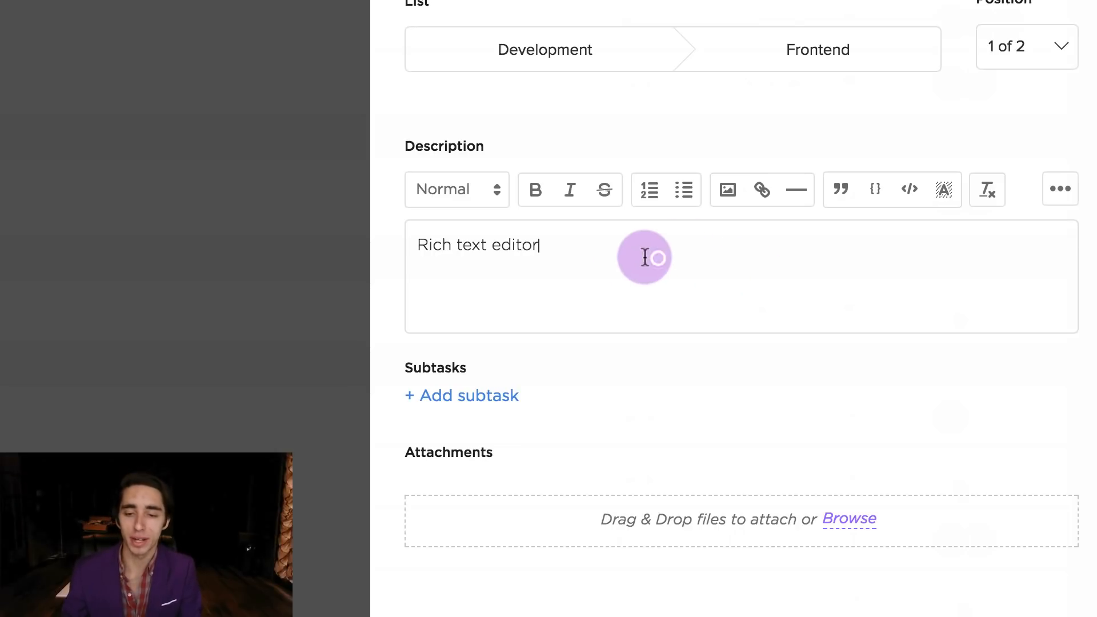
left_click_drag(649, 255, 331, 247)
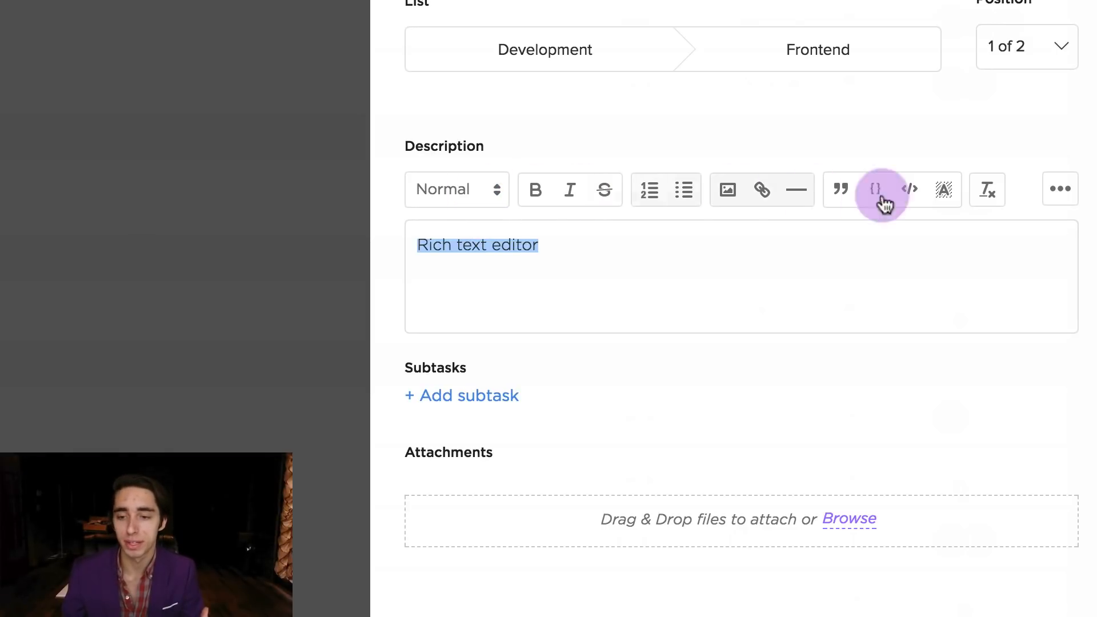
left_click(432, 181)
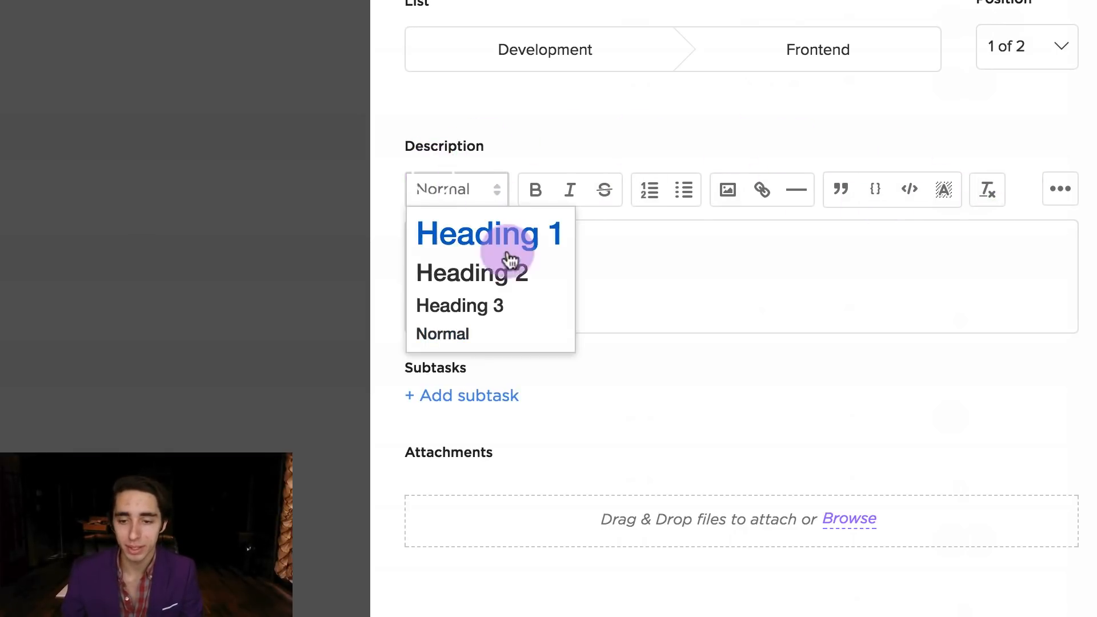
left_click(501, 302)
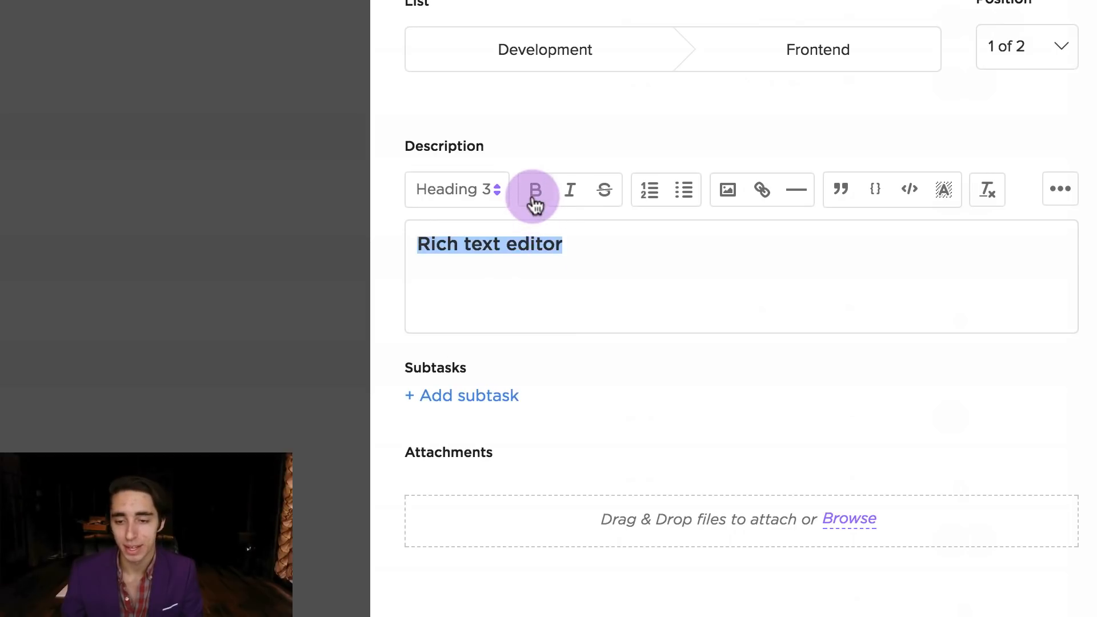
Try bold, italic and strikethrough on the description text, switching each one off again.
left_click(533, 196)
left_click(534, 195)
left_click(572, 185)
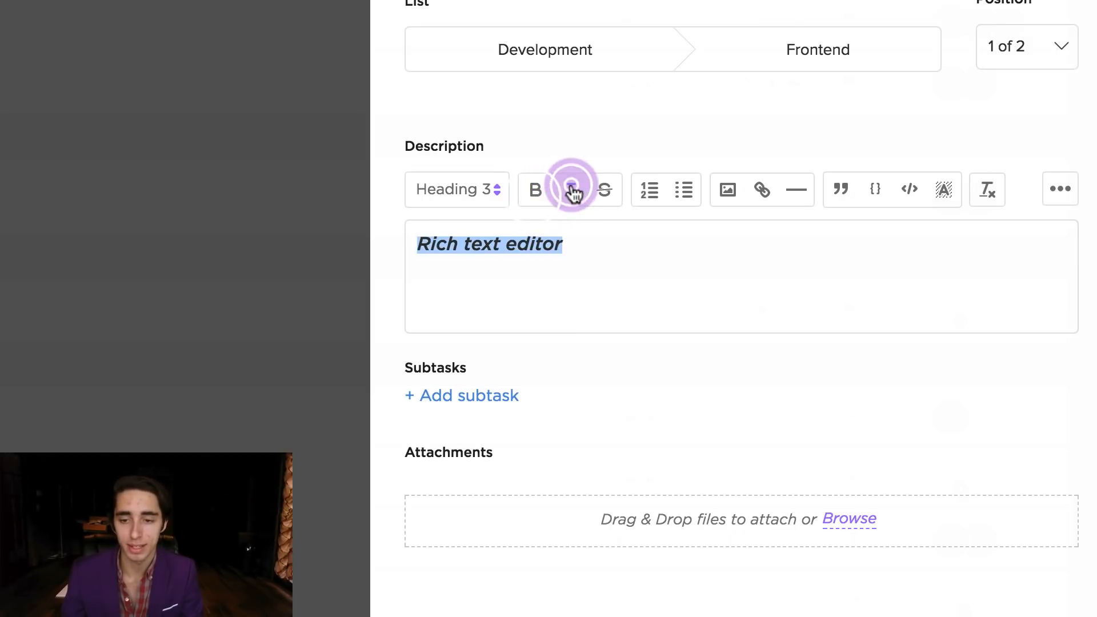
left_click(572, 188)
left_click(600, 192)
left_click(600, 192)
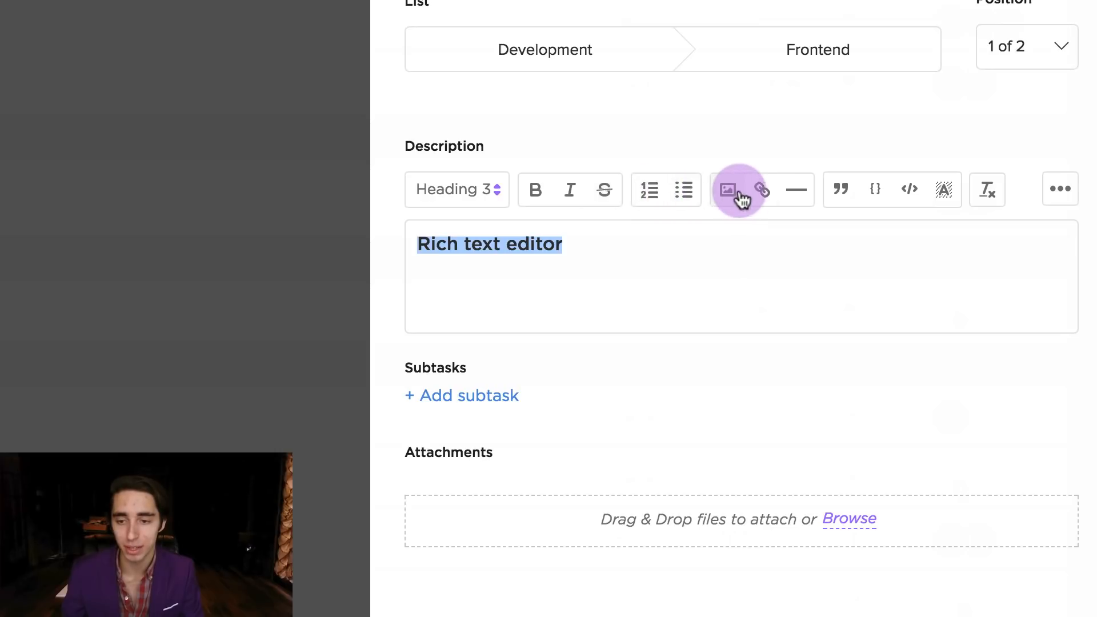
Highlight the description text "Rich text editor" in light green and leave the description field.
left_click(941, 197)
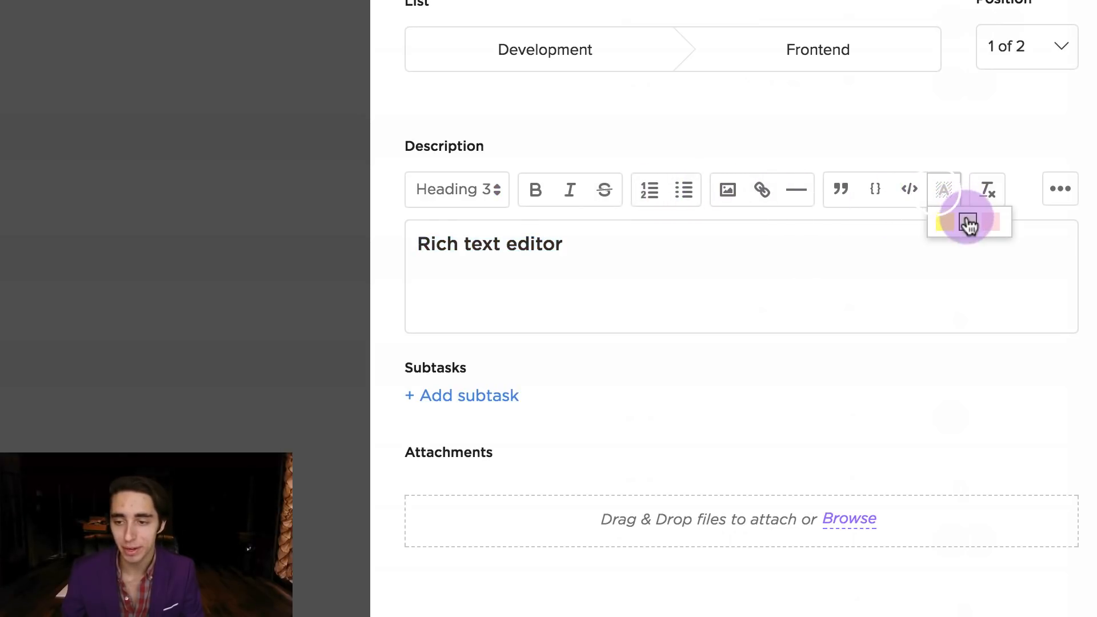
left_click(965, 222)
left_click(669, 257)
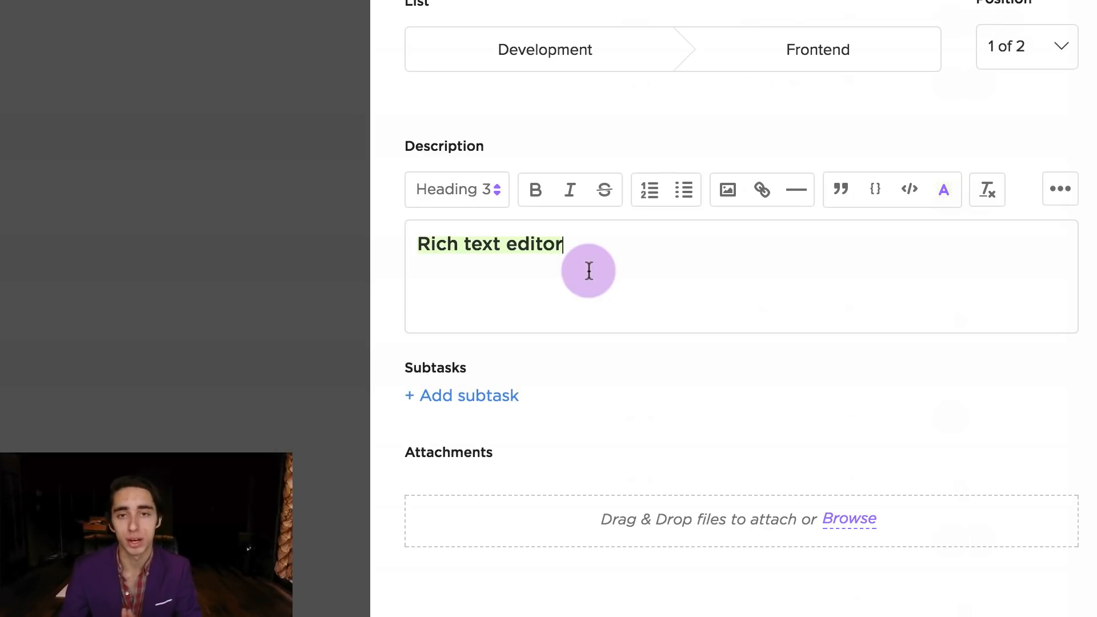
left_click(623, 373)
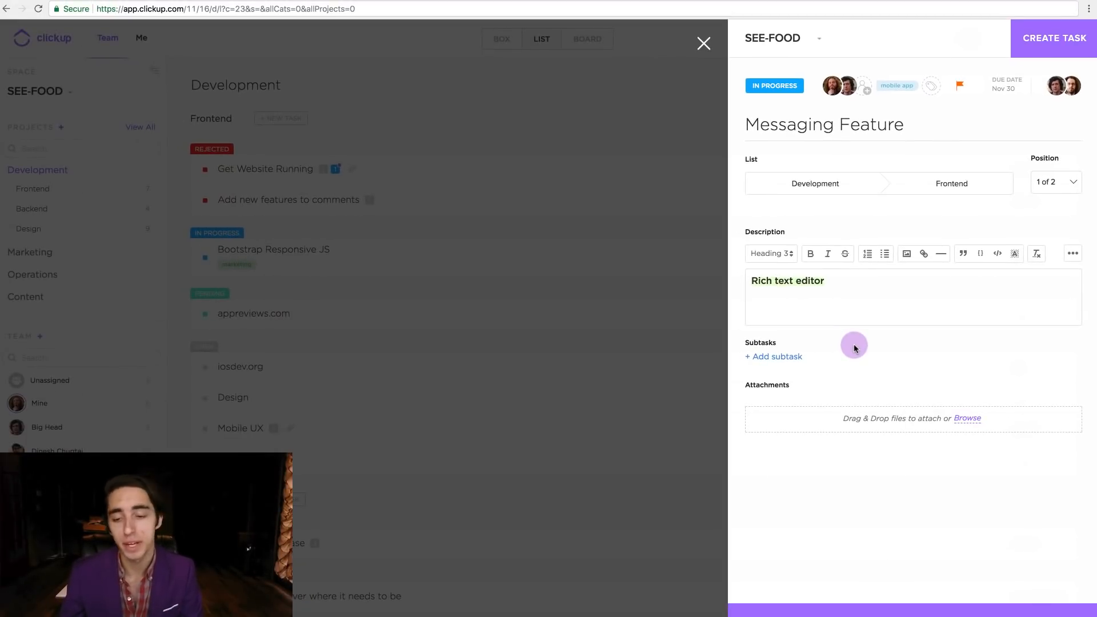
Add three subtasks named "Step 1", "Step 2" and "Step 3" to the task, leaving the extra blank subtask row unused.
left_click(773, 359)
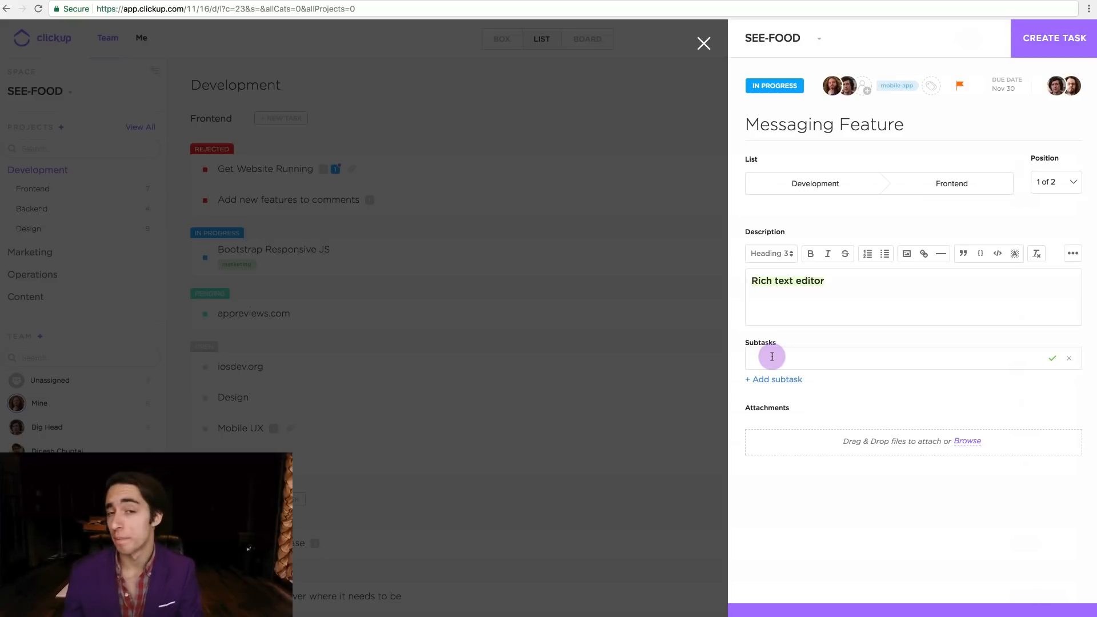
type("St")
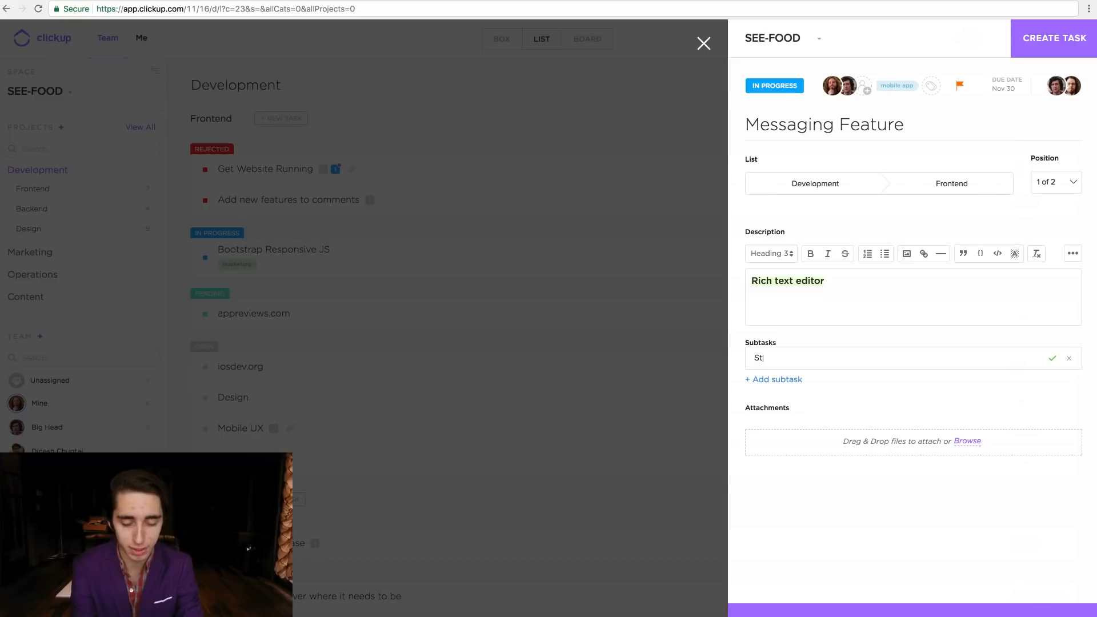
type("ep 1")
key("Return")
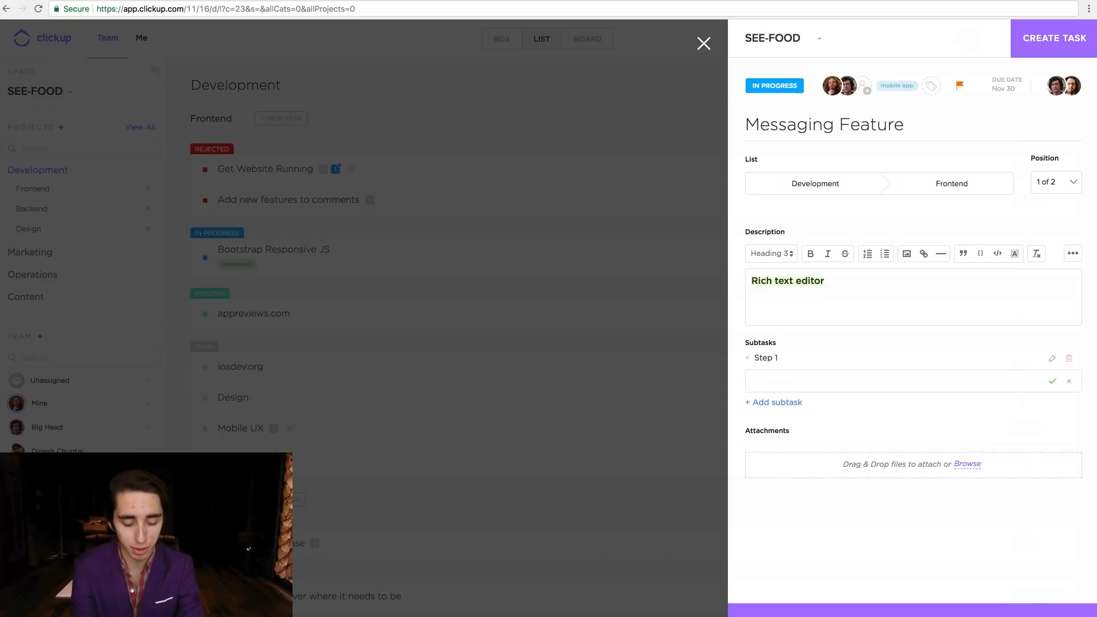
key("Return")
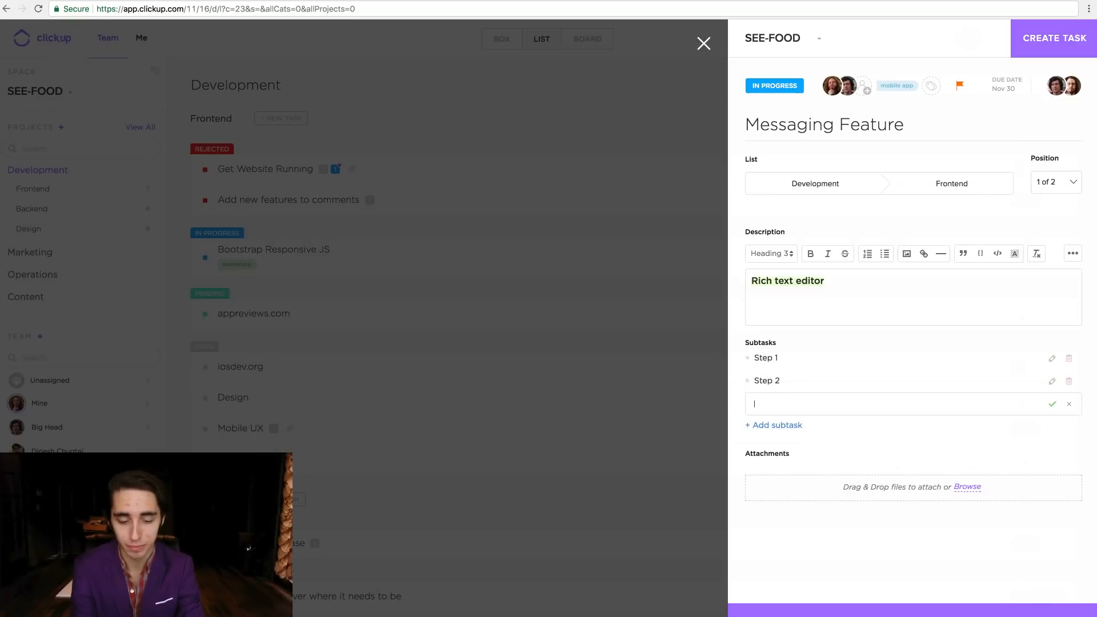
type("Step 3")
key("Return")
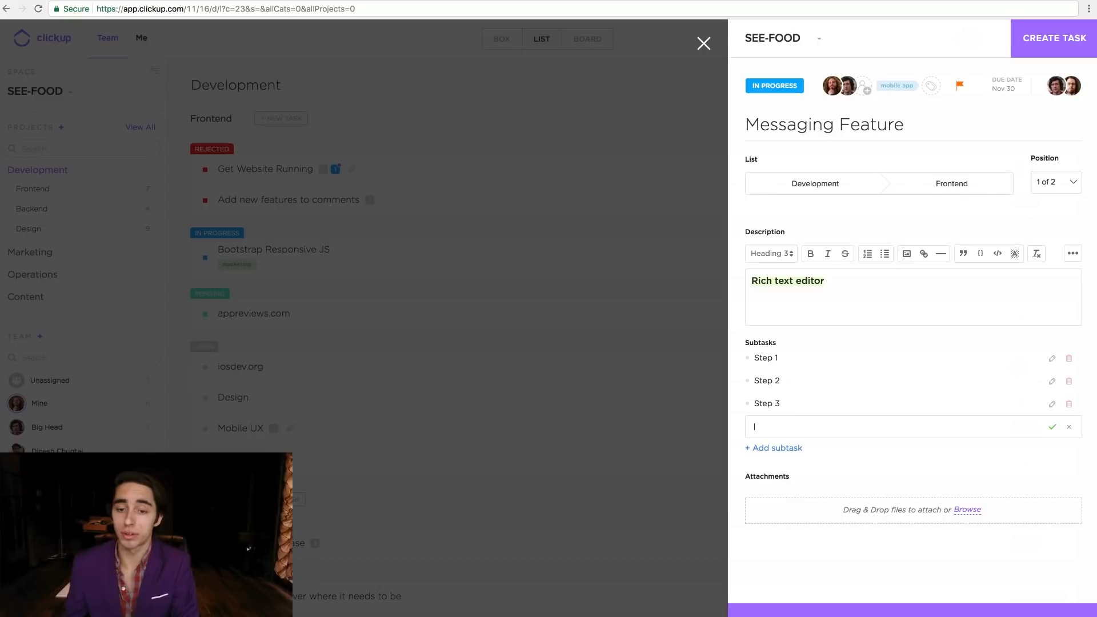
left_click(865, 449)
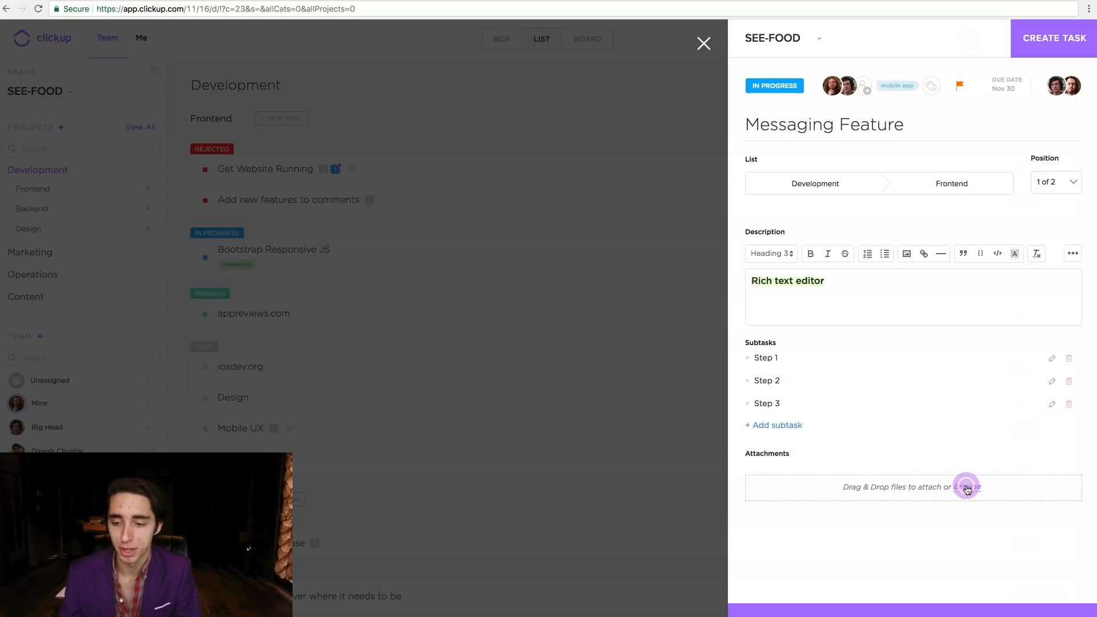
Attach the image rocky_mountains_513979.jpg from the Desktop folder to the task.
left_click(966, 488)
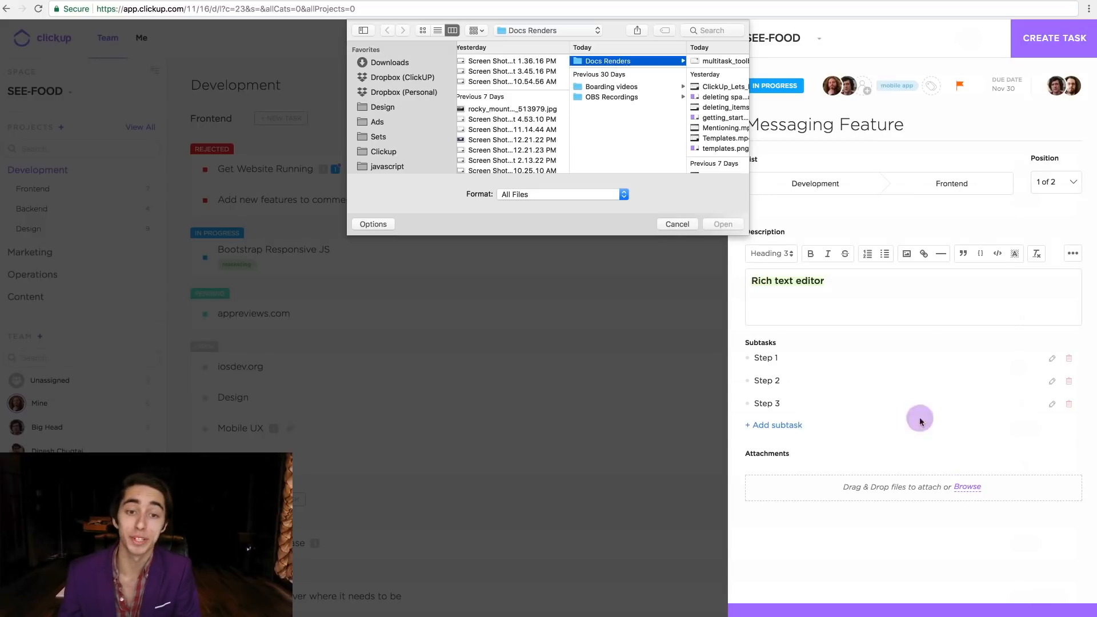
left_click(489, 109)
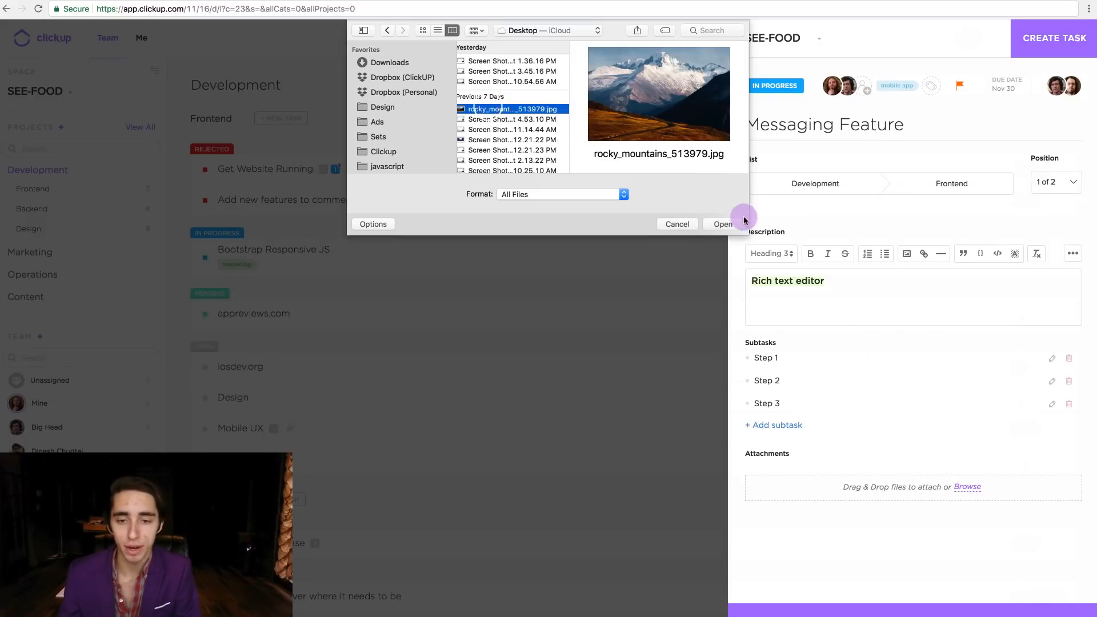
left_click(723, 223)
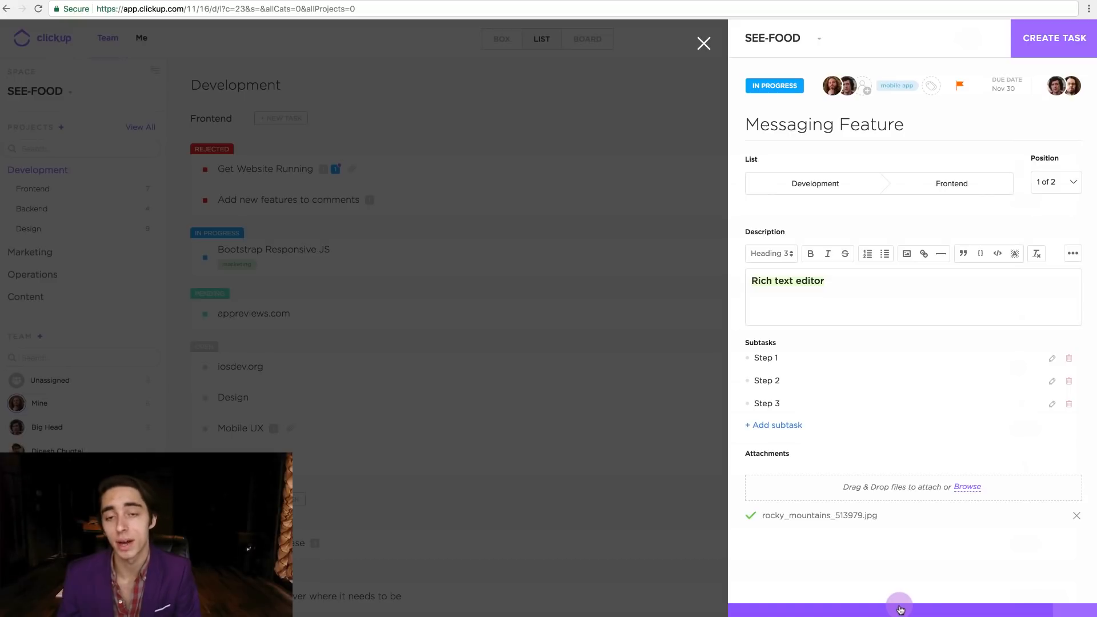
Create the Messaging Feature task with the Create and duplicate option and close the duplicated draft without saving it.
left_click(1074, 609)
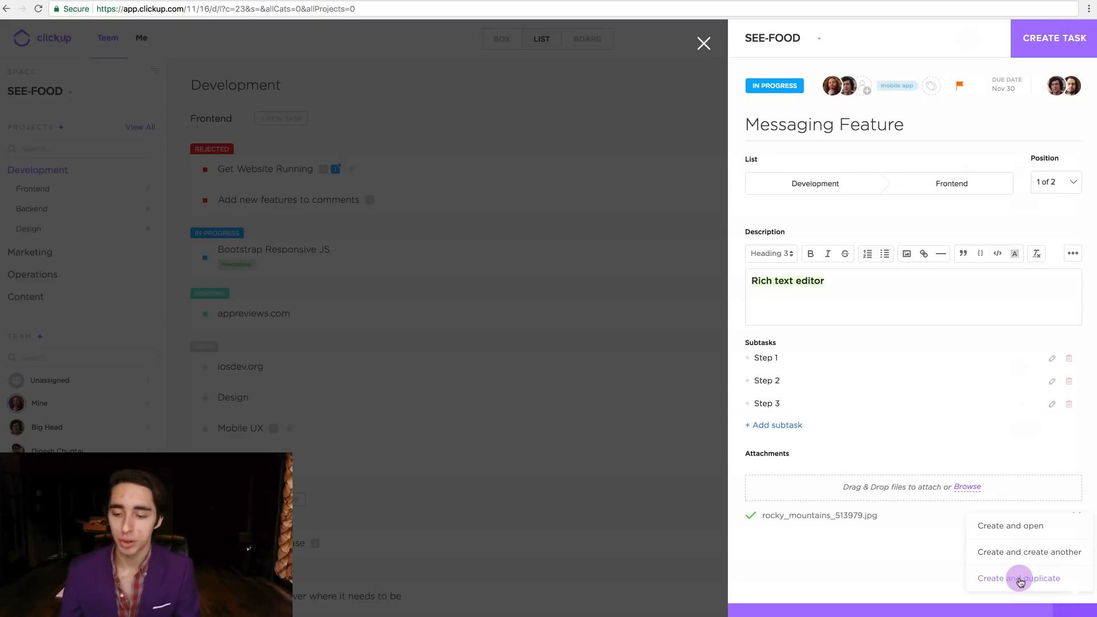
left_click(1021, 582)
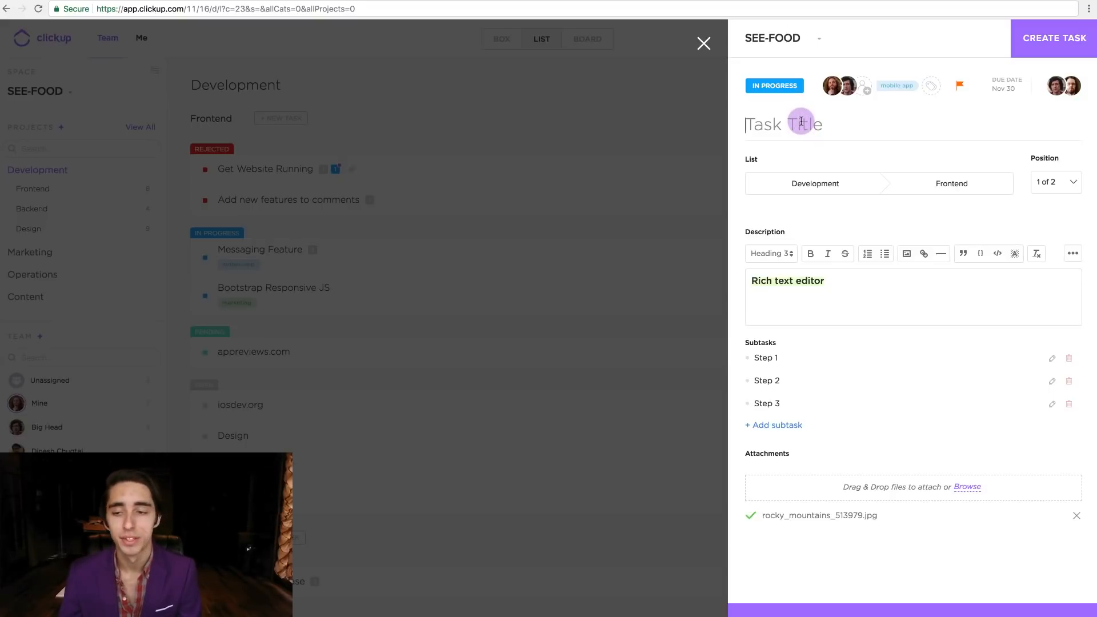
left_click(704, 43)
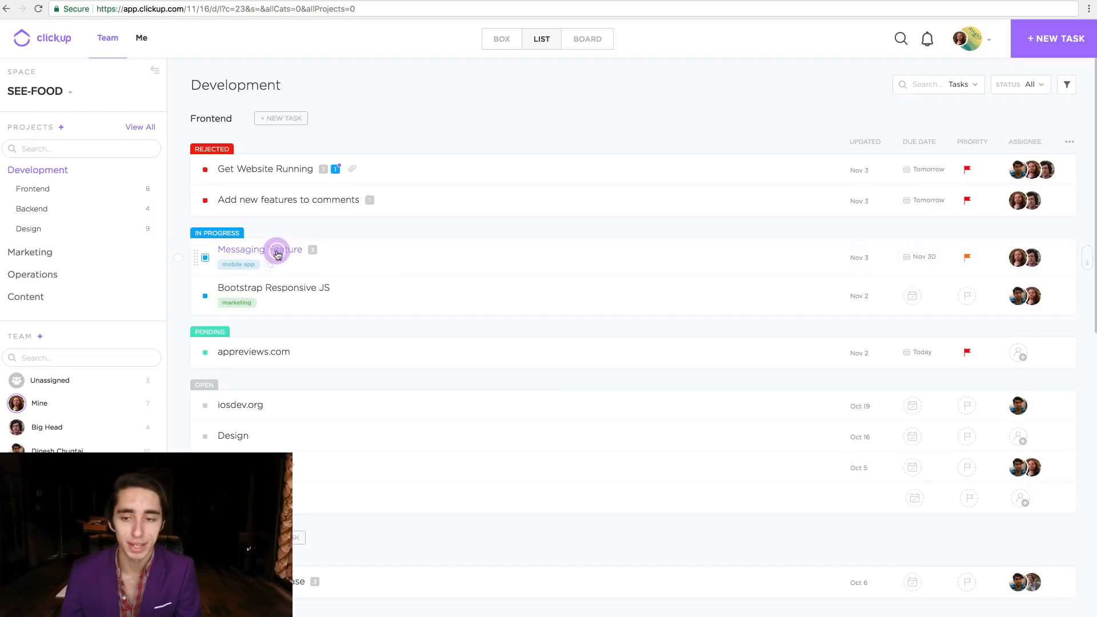
Open the new Messaging Feature task to review its description, subtasks and attachment, and return to the Development list.
left_click(252, 252)
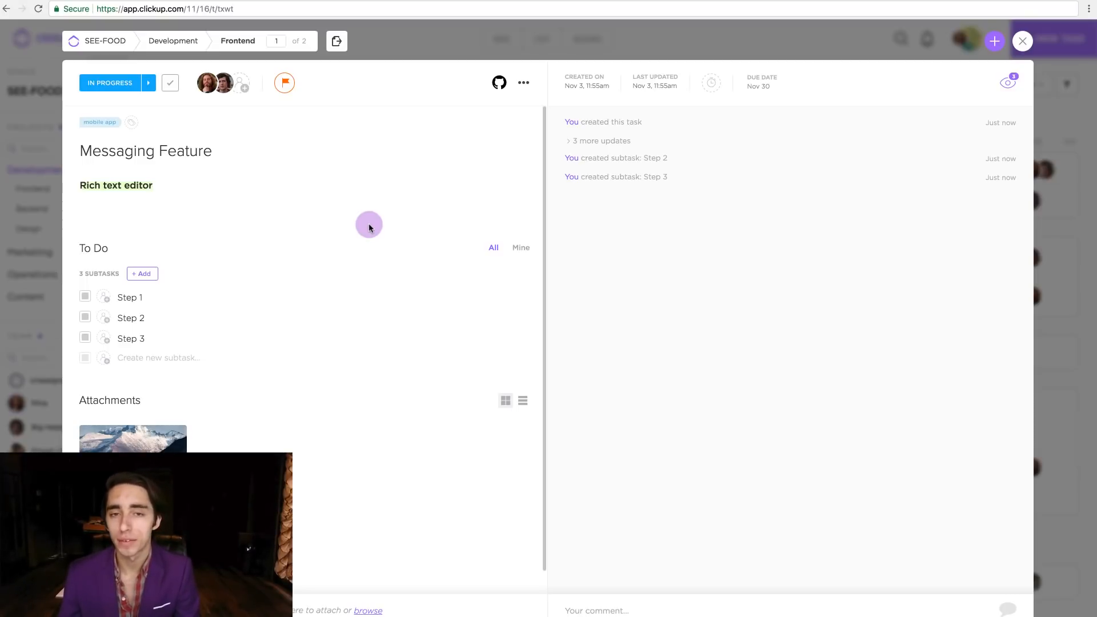
left_click(446, 44)
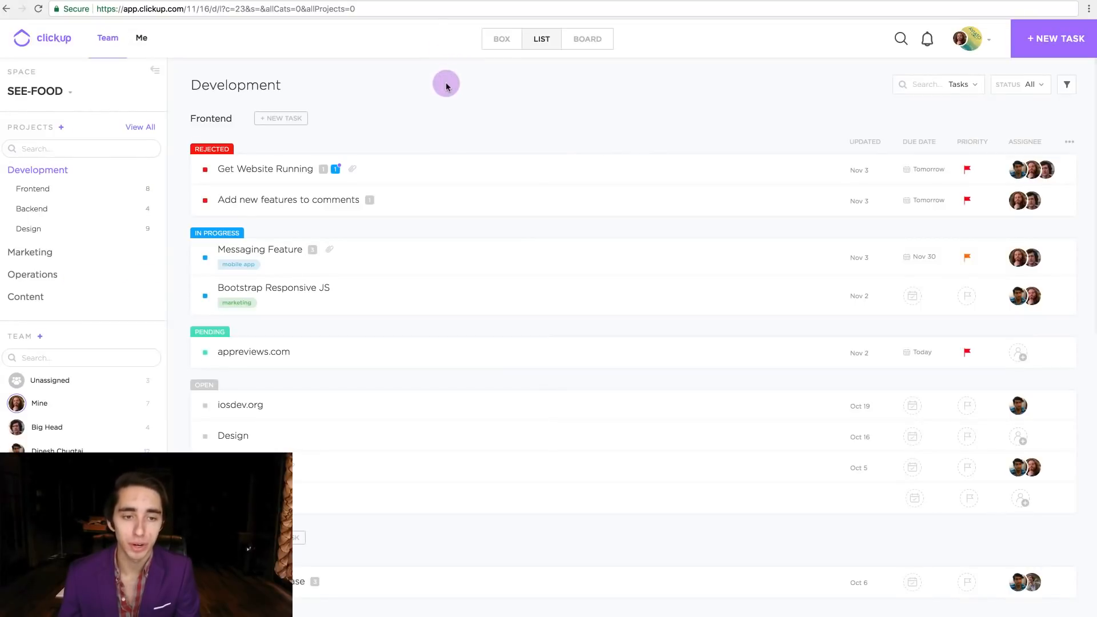
Open a blank inline new-task row in the Frontend list and dismiss it without entering anything.
left_click(282, 120)
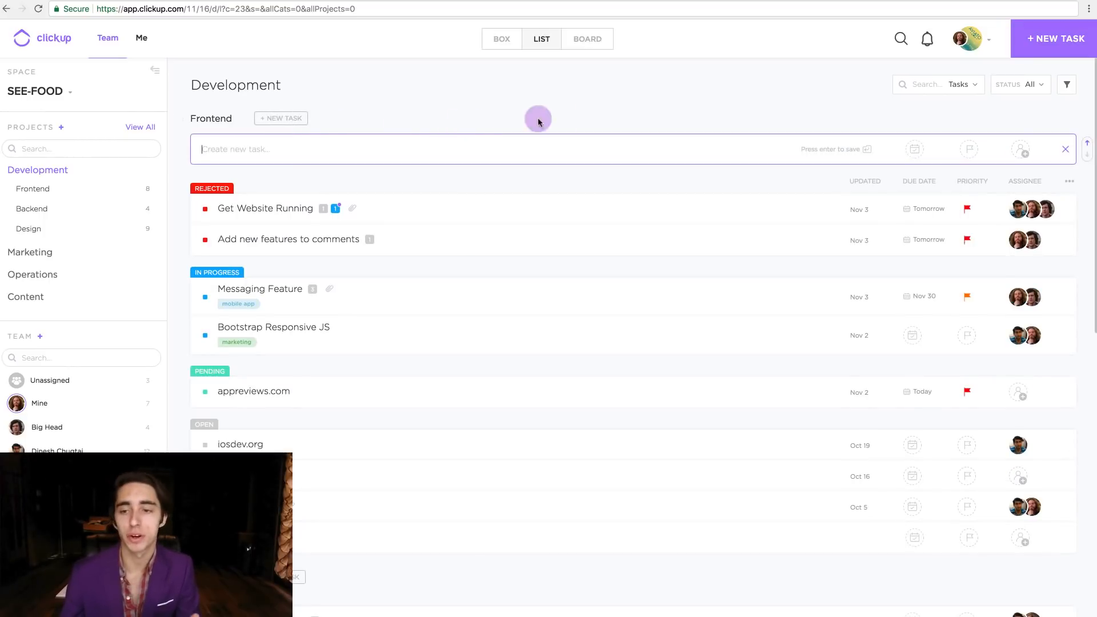
left_click(635, 108)
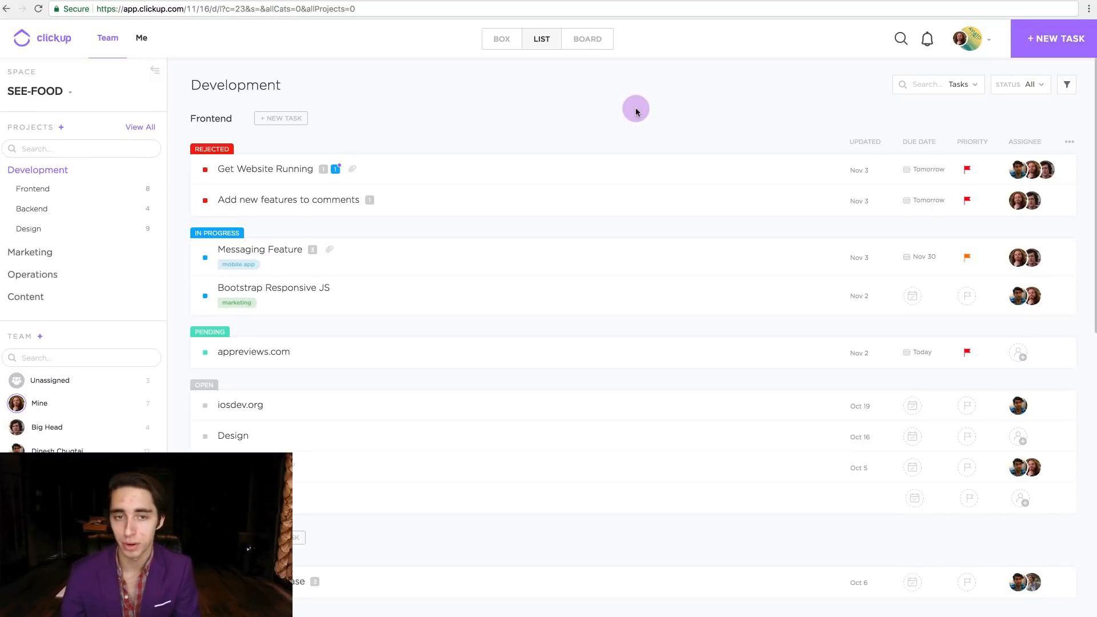
Show the Development project as a board and start a new task card in the Open column.
left_click(588, 39)
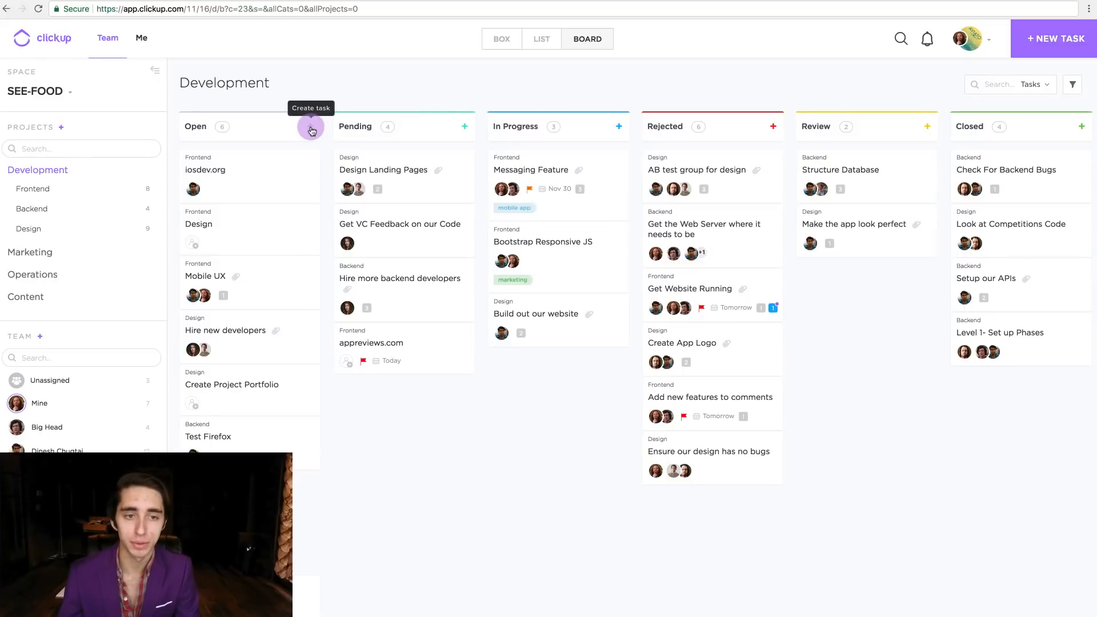
left_click(312, 130)
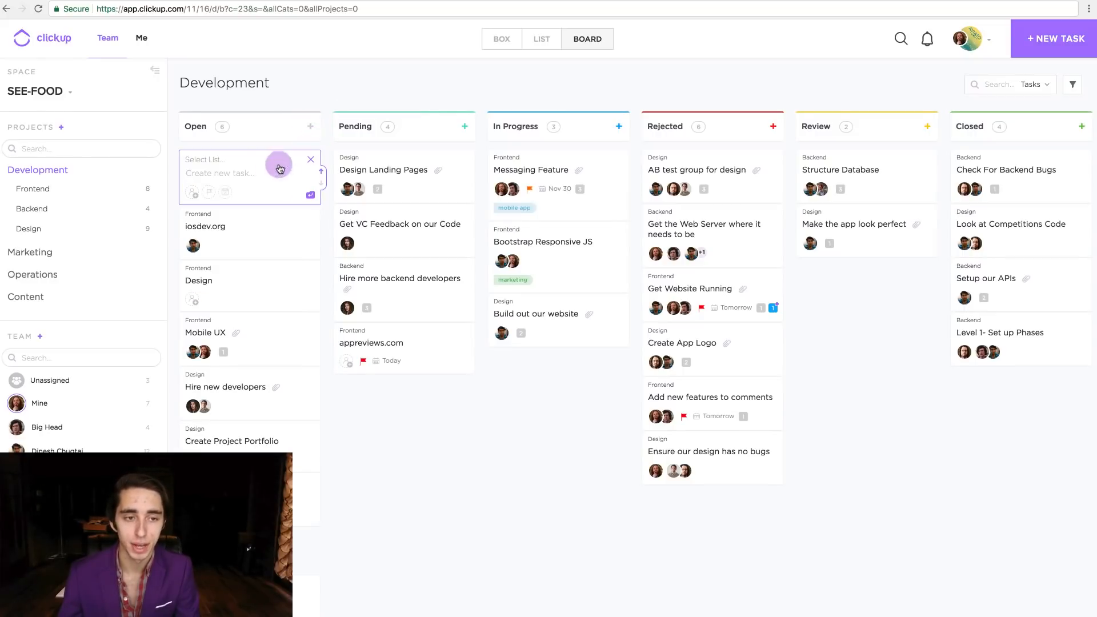
left_click(212, 172)
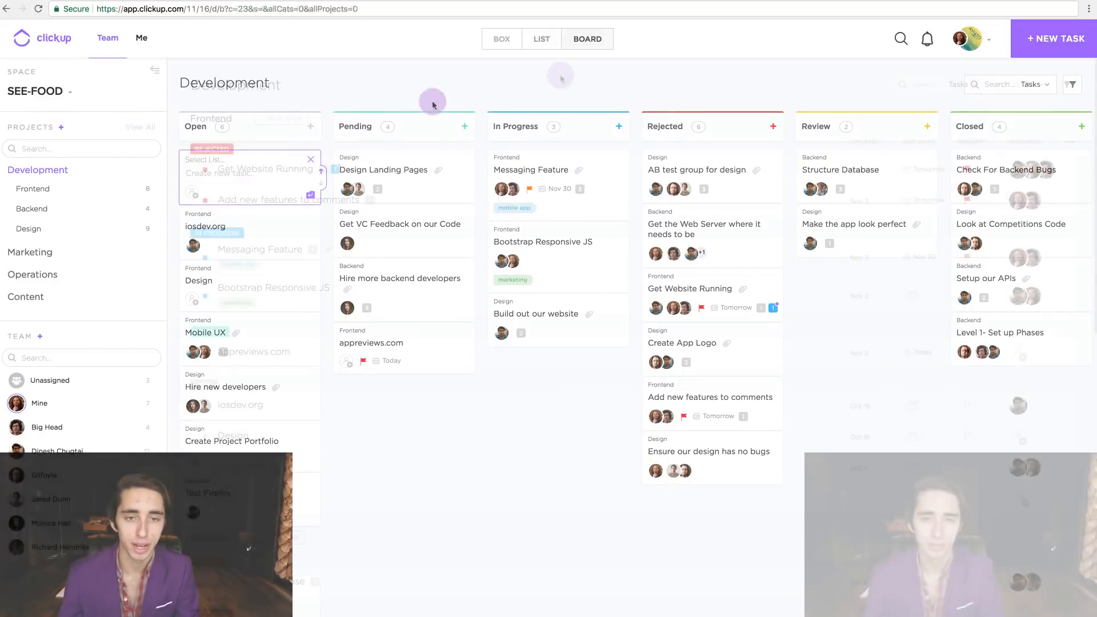